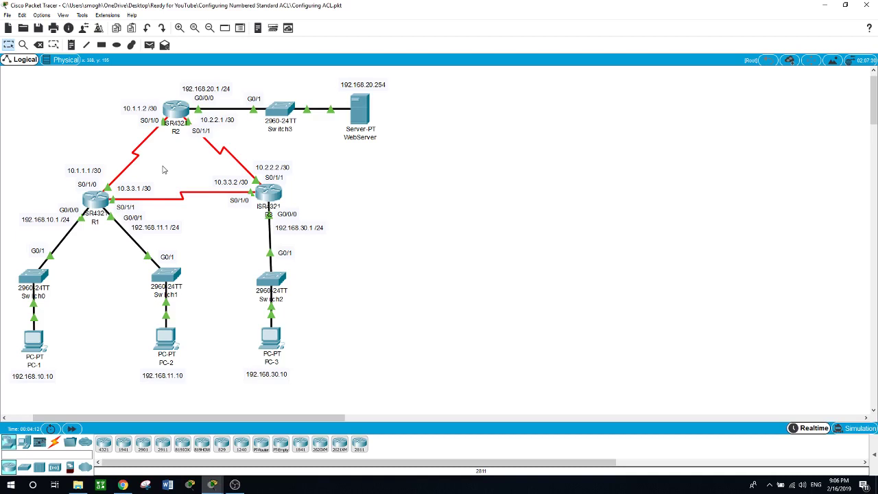
Ping the web server at 192.168.20.254 from PC-1's command prompt
click(35, 343)
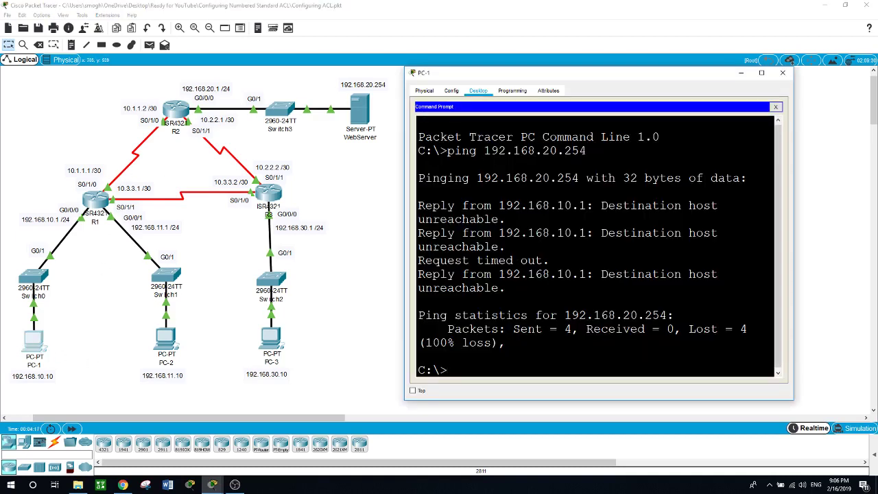
key(Up)
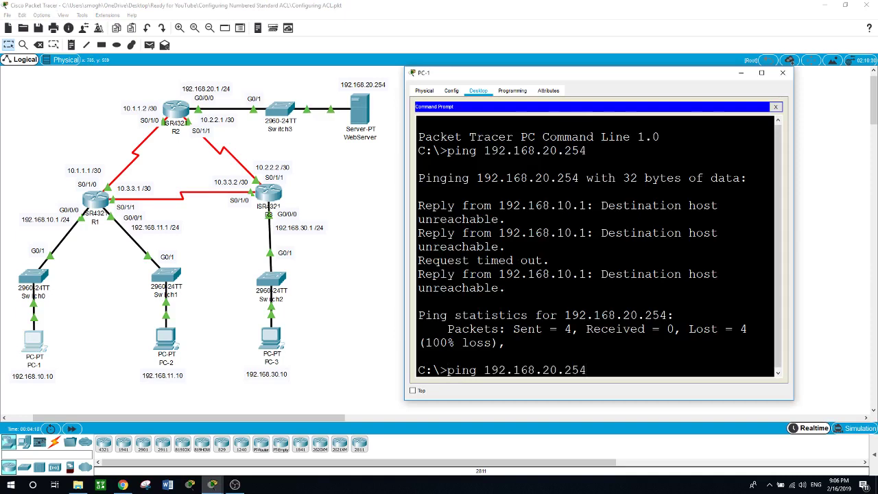
key(Return)
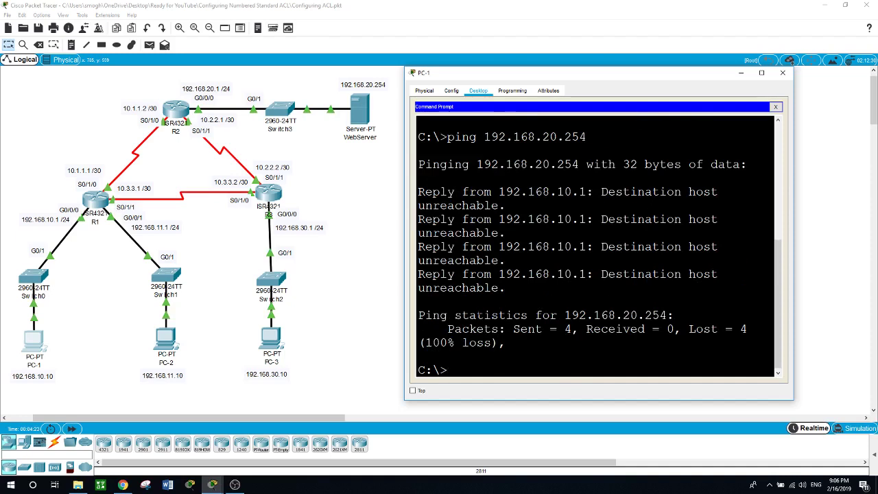
click(364, 268)
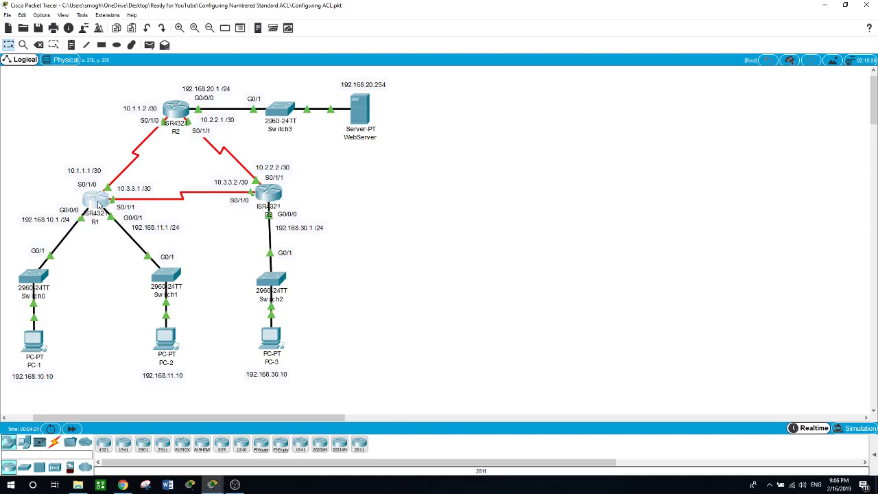
Open router R1's command line in a widened window placed below the topology's upper part
click(98, 203)
drag(487, 101, 362, 208)
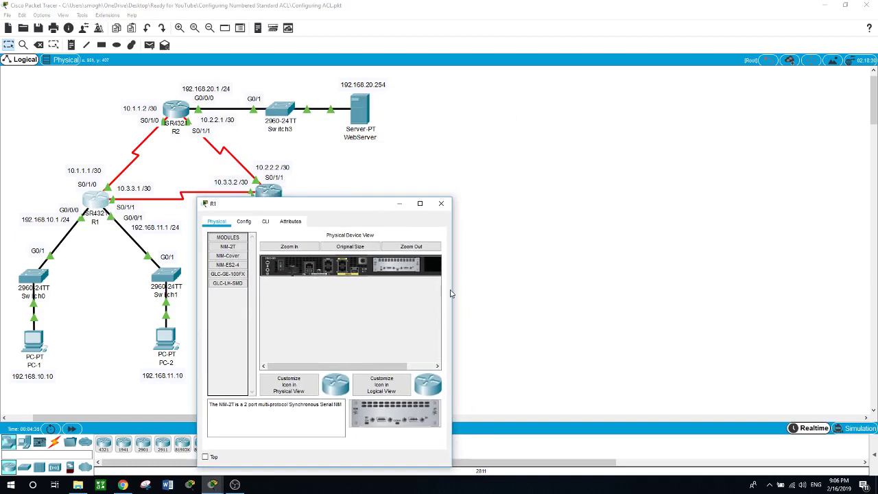
drag(453, 292, 804, 292)
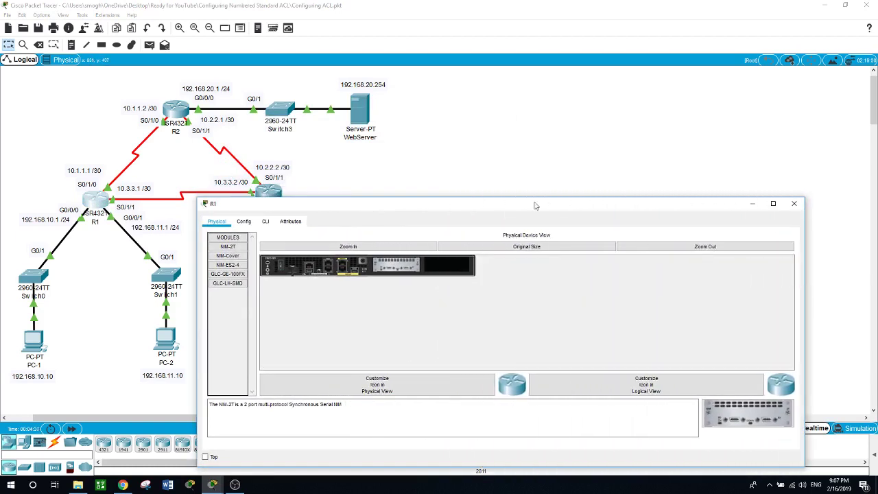
drag(486, 198, 485, 226)
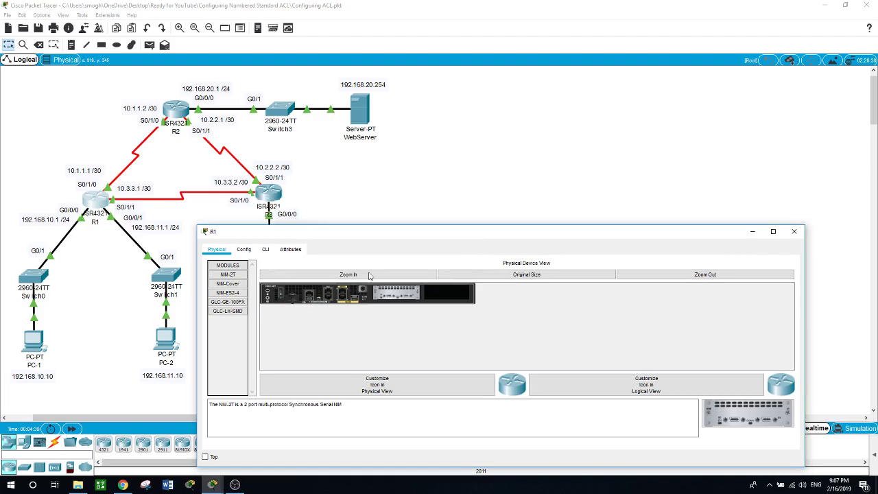
click(266, 250)
key(Return)
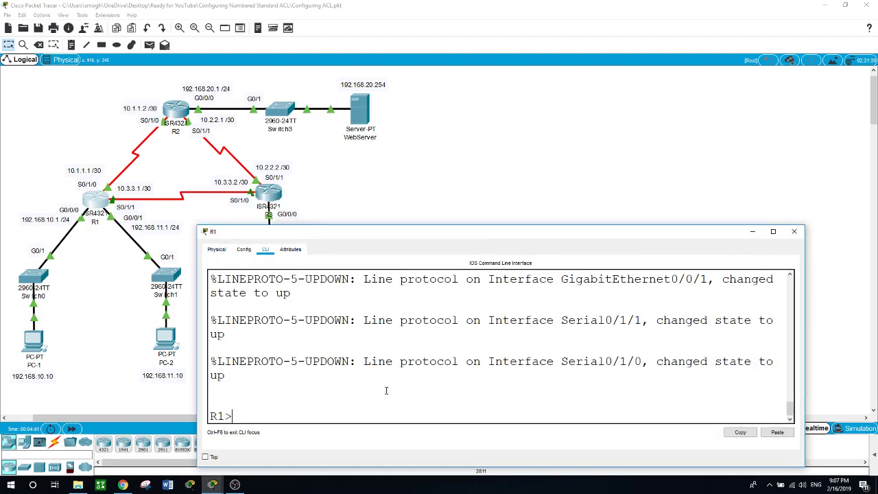
Enter global configuration mode on R1 and start EIGRP with autonomous system number 1
text(en)
key(Return)
text(conf)
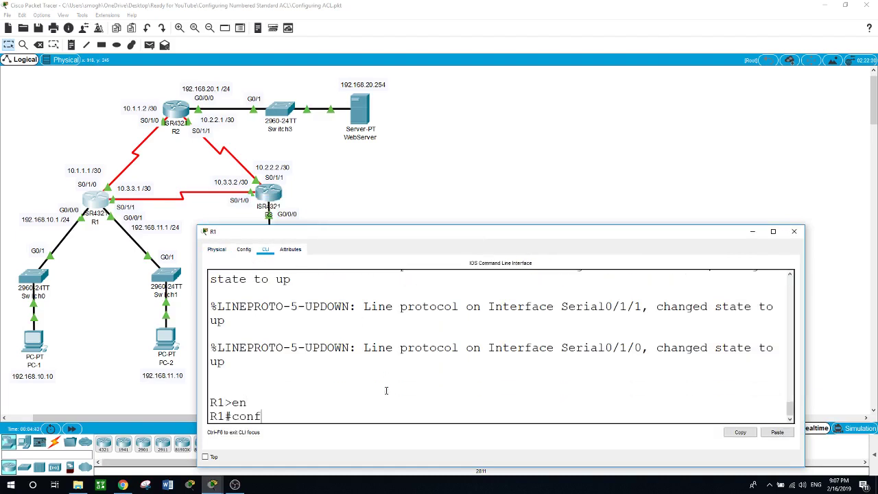
text( t)
key(Return)
text(router ei)
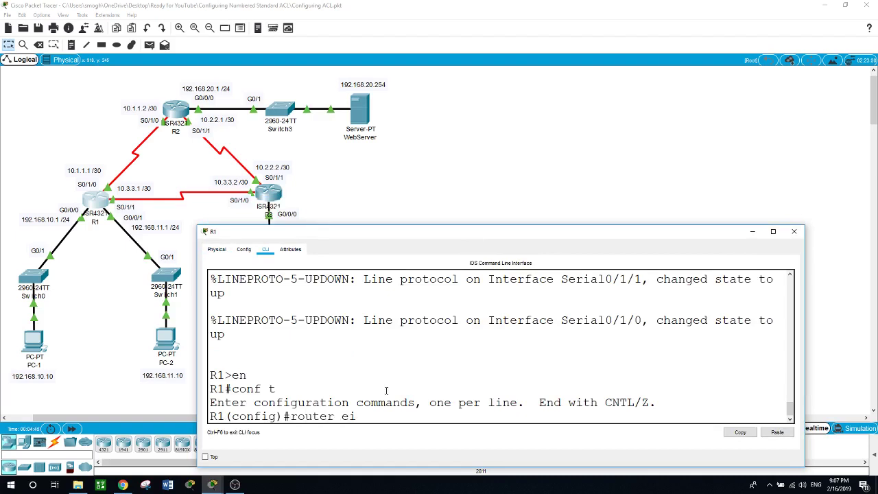
text(grp)
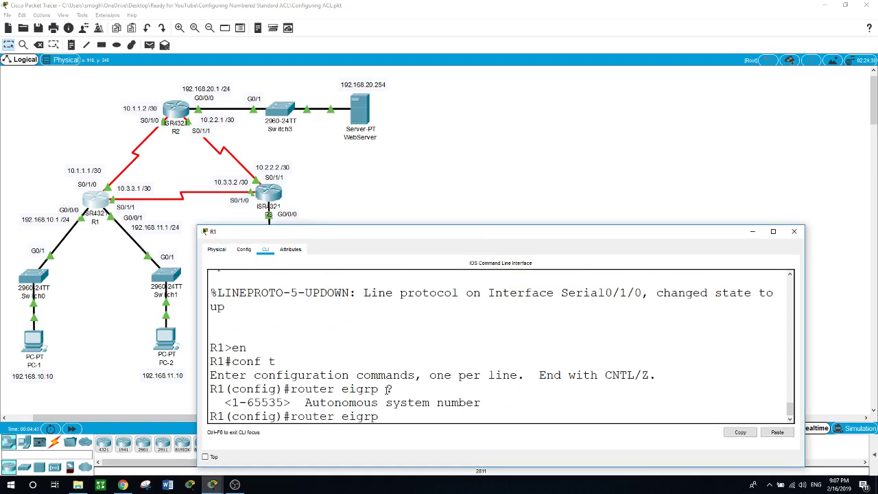
text( ?1)
key(Return)
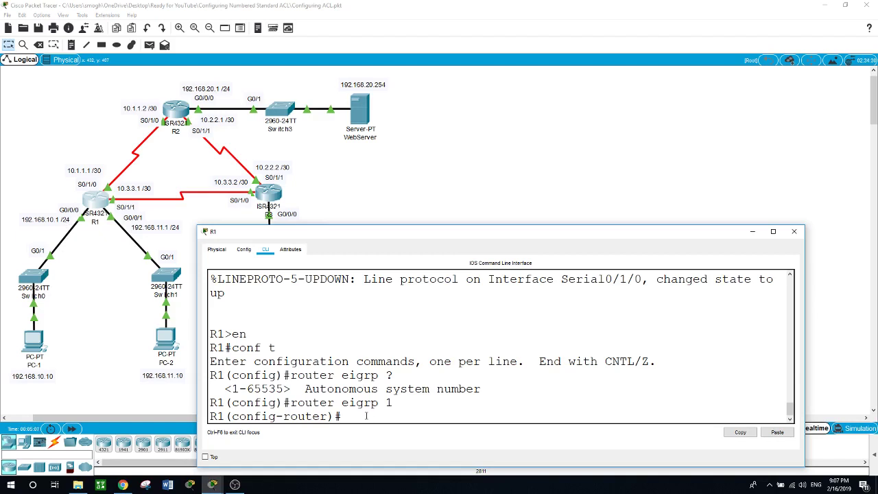
Advertise R1's LAN networks 192.168.10.0 and 192.168.11.0 in EIGRP, each with wildcard mask 0.0.0.255
text(network 192.168.10.0)
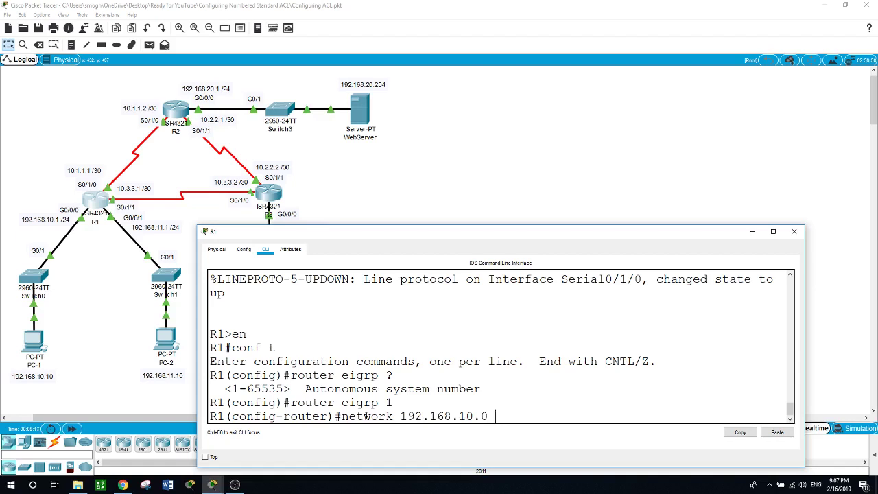
text( ?)
text(0.0)
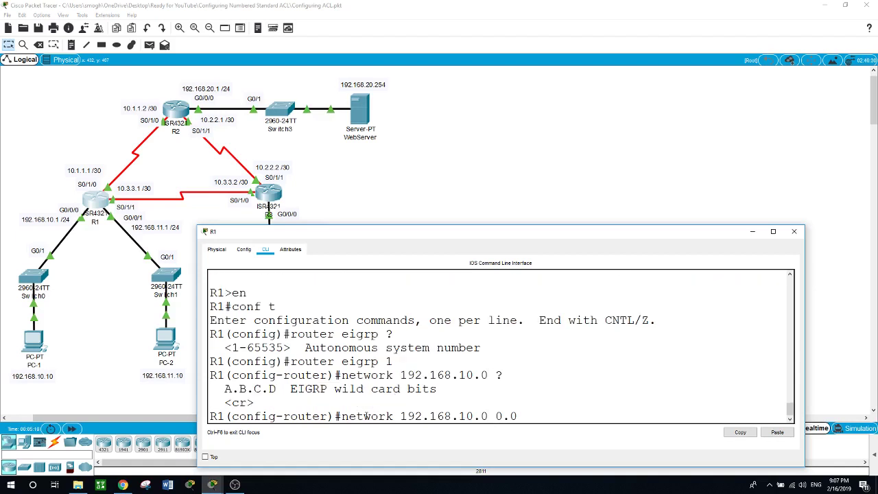
text(.0.255)
key(Return)
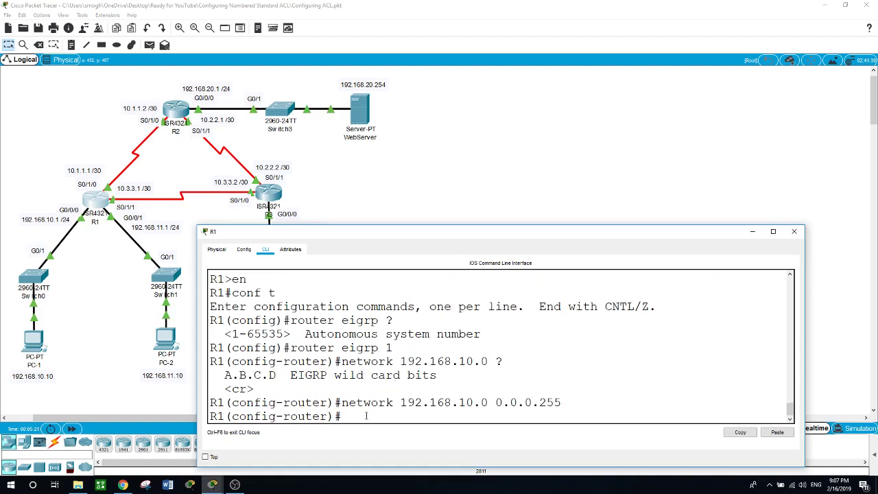
text(network 192.168.11.0)
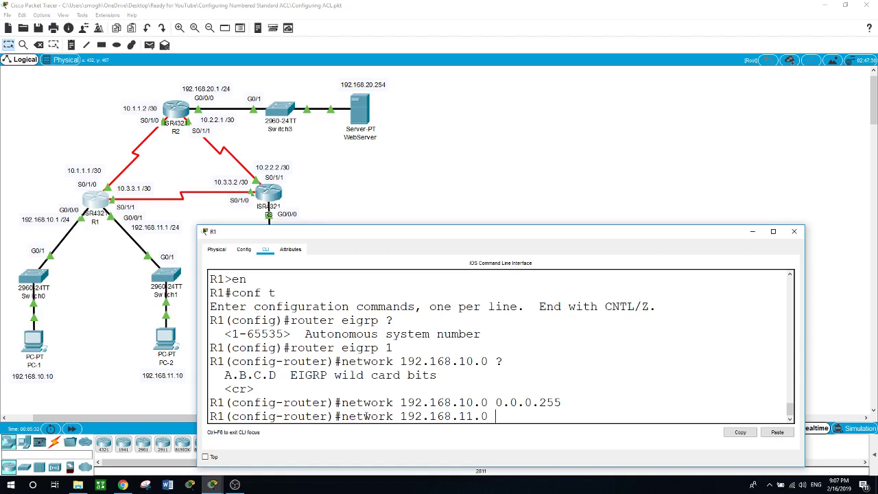
text( 0.0.0.255)
key(Return)
Advertise R1's serial networks 10.1.1.0 and 10.3.3.0 in EIGRP, each with wildcard mask 0.0.0.3
text(network )
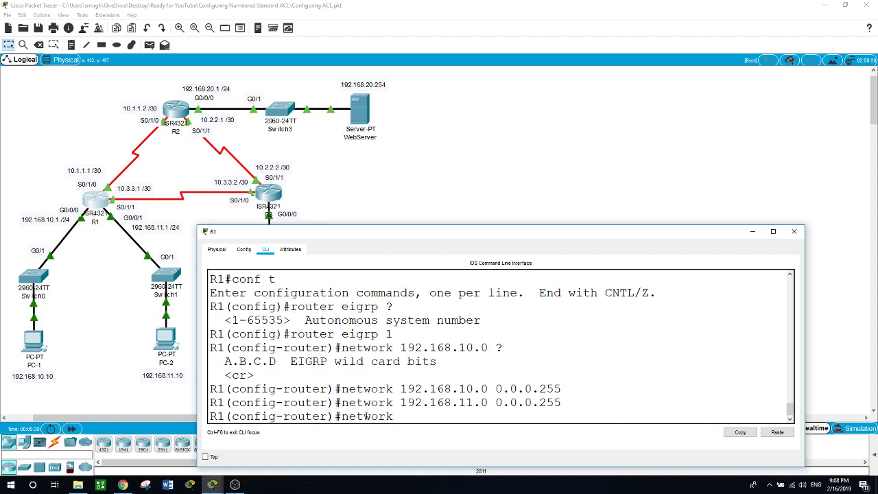
text(10.1.1.0 0.0.0.3)
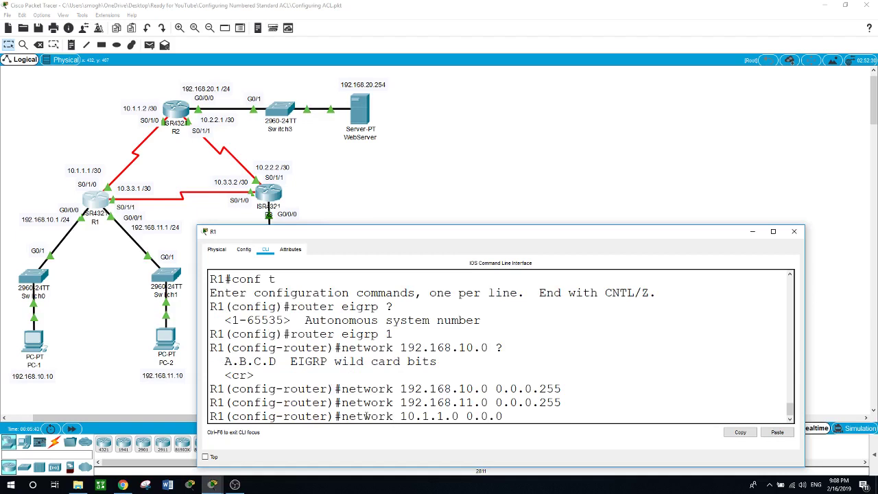
key(Return)
text(network)
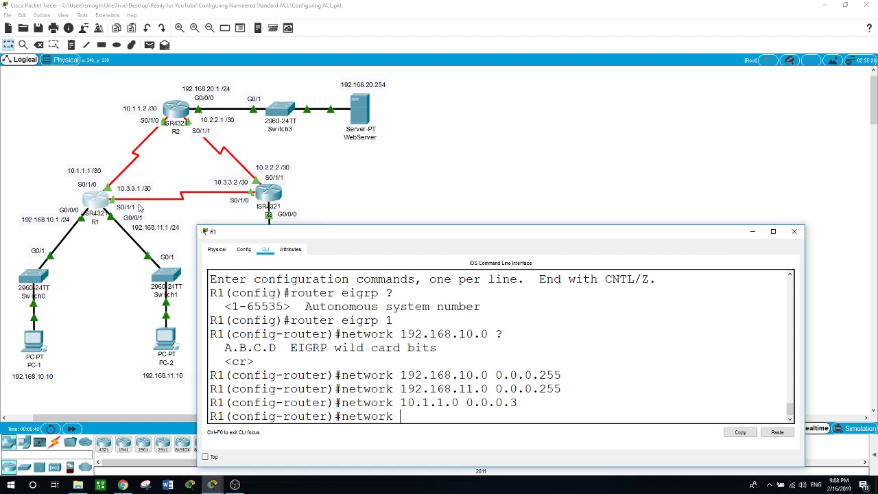
text( 10)
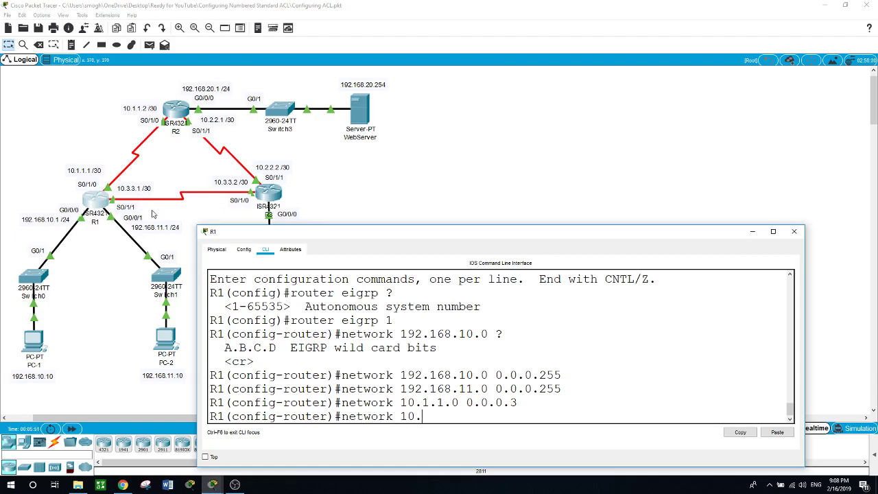
text(.30.3.0)
text( .0)
text( 0.0.0.)
text(3)
key(Return)
Leave router and global configuration mode on R1 to return to privileged EXEC mode
text(exit)
key(Return)
text(exit)
key(Return)
key(Return)
List R1's EIGRP interfaces with show ip eigrp interfaces
text(show i)
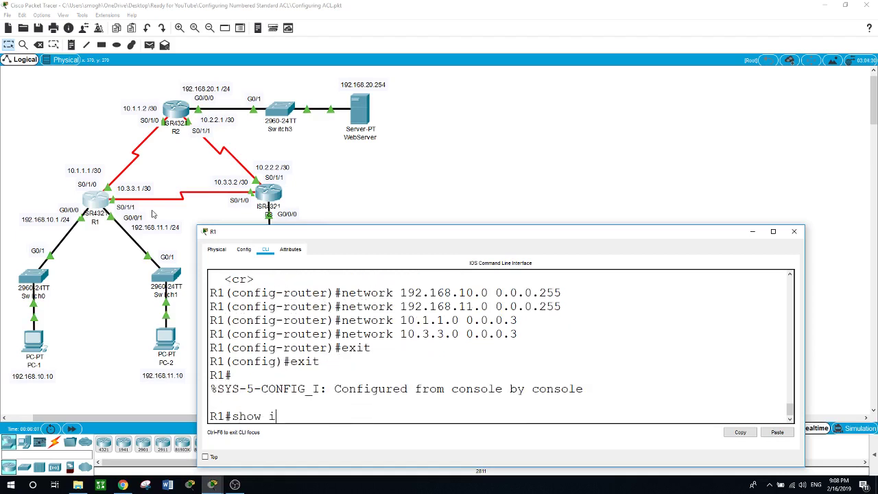
text(p eigrp int)
key(Tab)
key(Return)
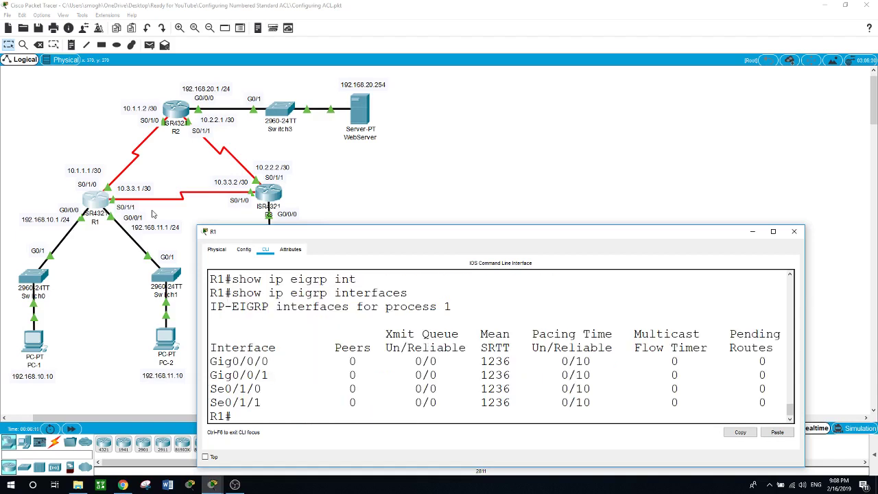
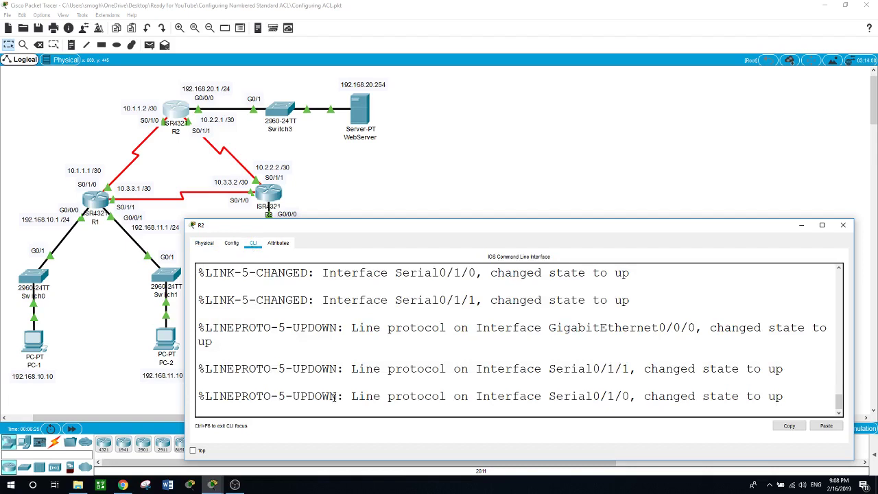
Enter privileged EXEC mode on router R2
key(Return)
text(enc)
key(Return)
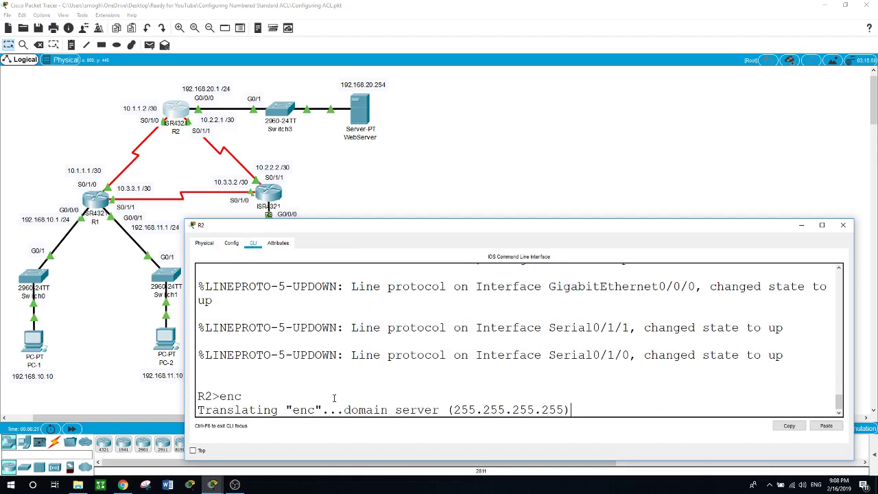
key(ctrl+shift+6)
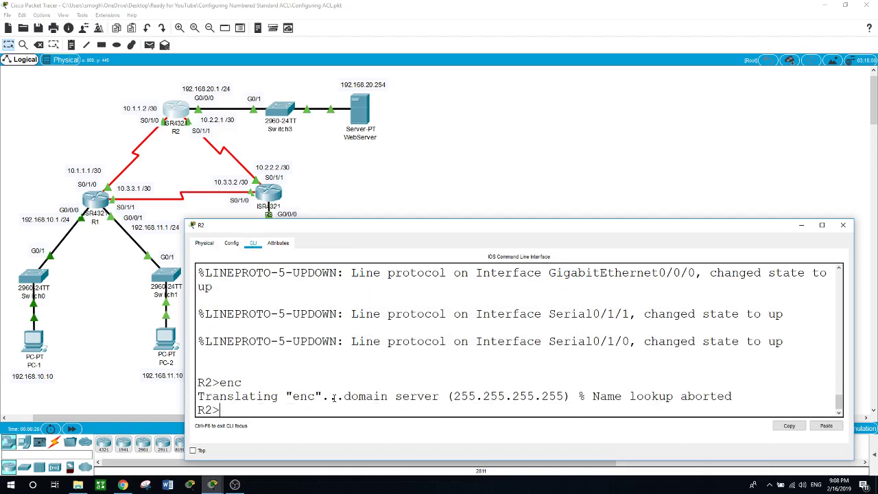
text(en)
key(Return)
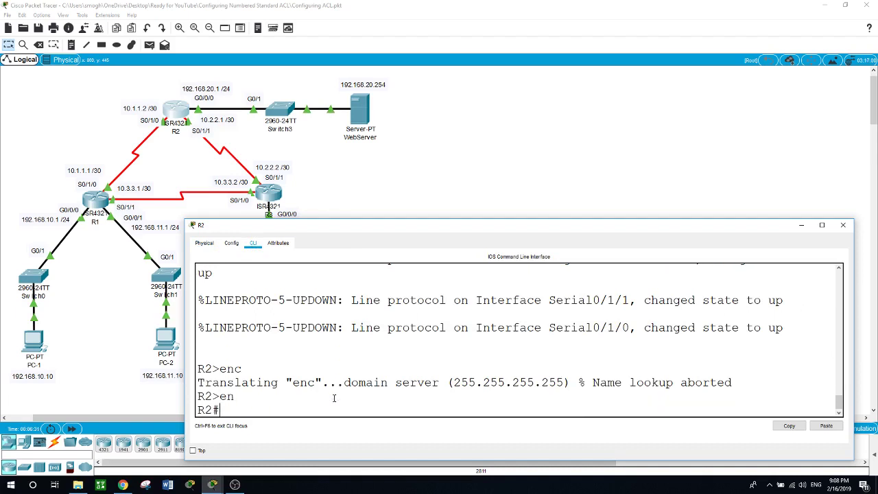
Enter global configuration mode on R2 and start EIGRP with autonomous system number 1
text(conf t)
key(Return)
text(eigr)
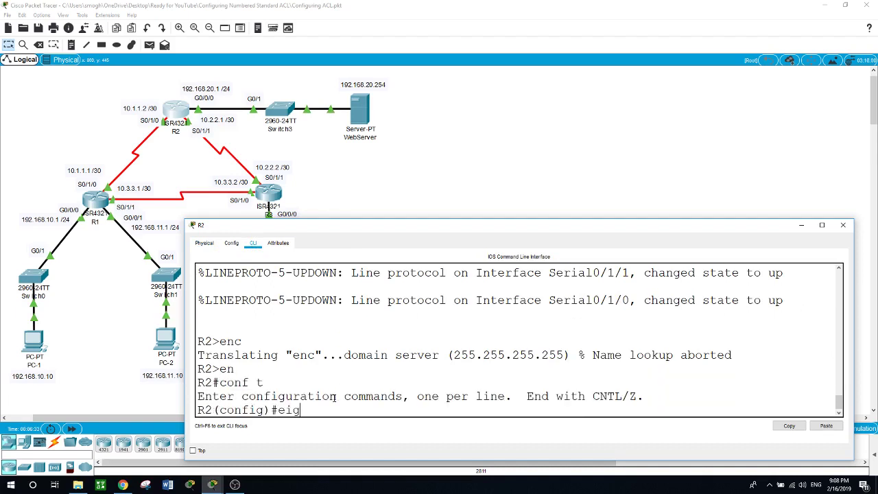
key(BackSpace)
key(BackSpace)
key(BackSpace)
text(router eigrp 1)
key(Return)
Advertise R2's serial network 10.1.1.0 in EIGRP with wildcard mask 0.0.0.3
text(netow)
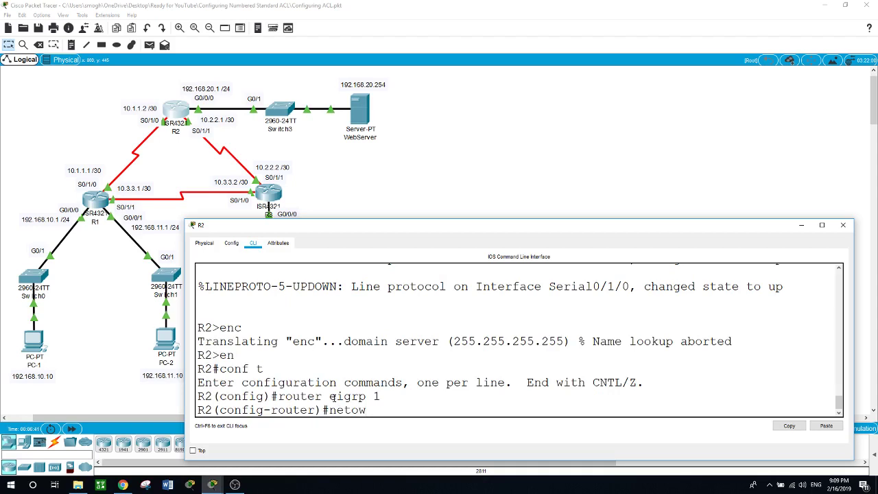
key(BackSpace)
key(BackSpace)
text(work 10.1.1.0 0.0.0.3)
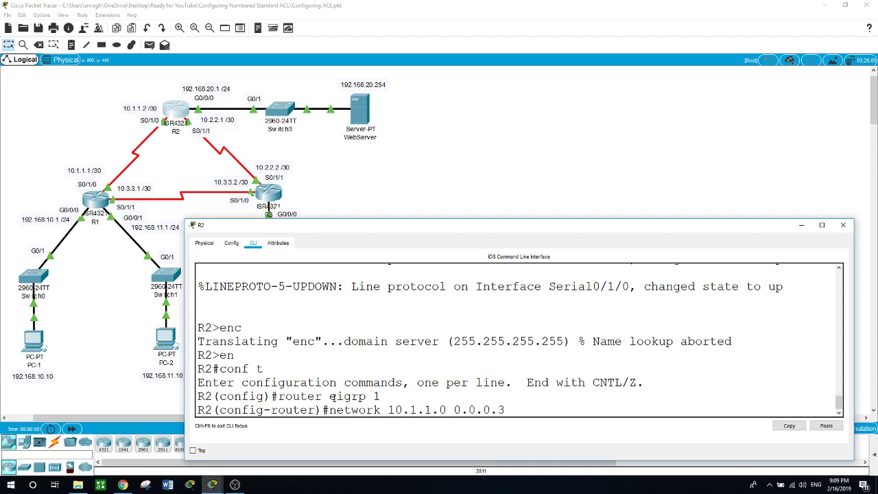
key(Return)
key(Return)
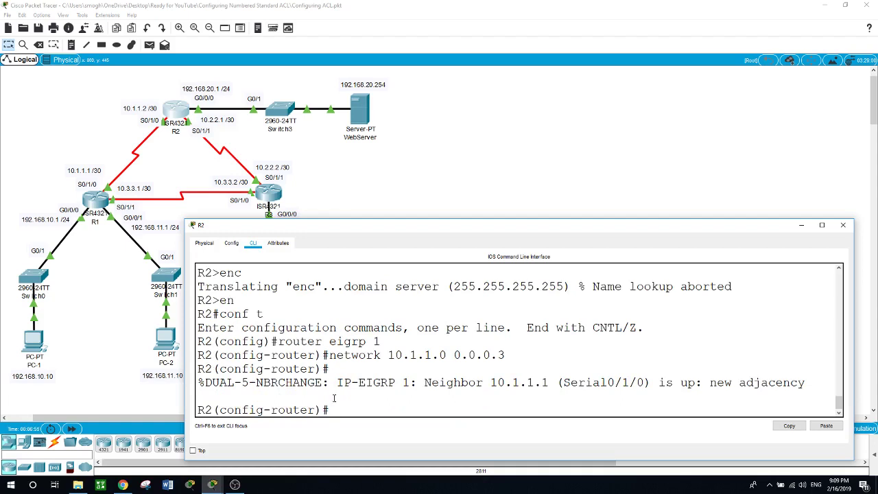
Advertise networks 192.168.20.0 with wildcard 0.0.0.255 and 10.2.2.0 with wildcard 0.0.0.3 in R2's EIGRP process
text(network 192.168.20.0 0.0.)
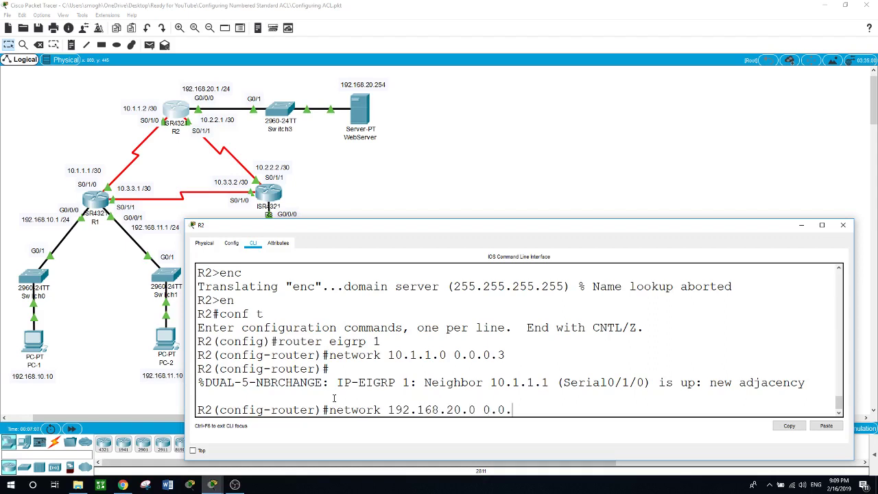
text(0.255)
key(Return)
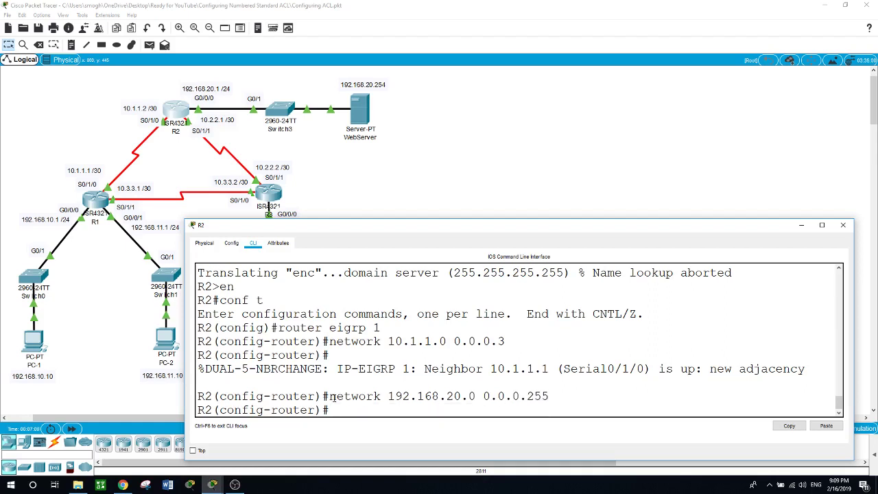
text(network )
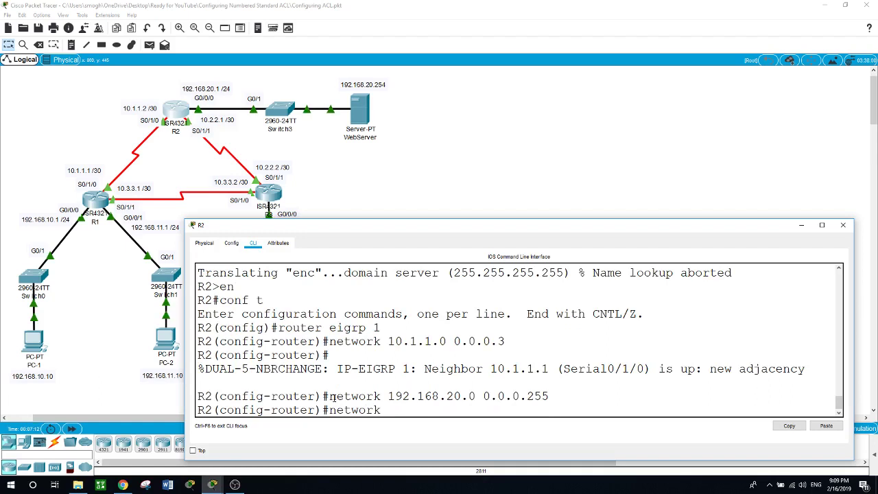
text(10.2.2.0 0.0.0.3)
key(Return)
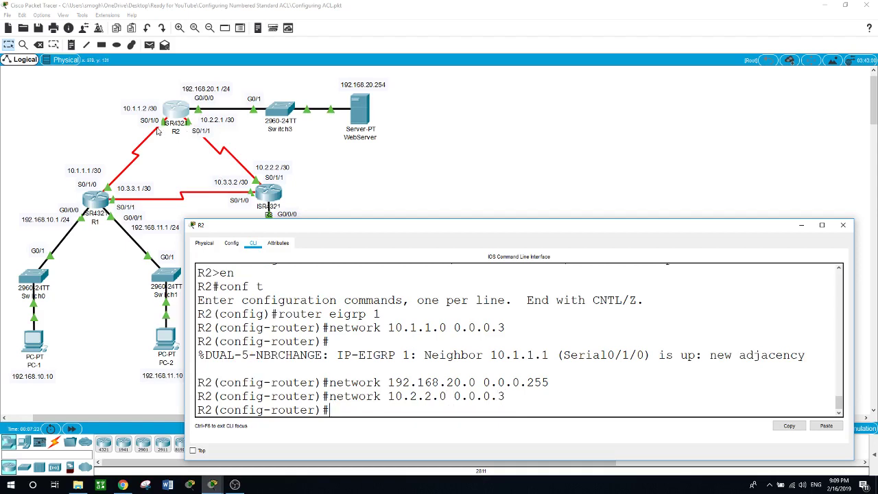
Open router R3's command line in a wider window clear of the topology and enter privileged EXEC mode
click(267, 192)
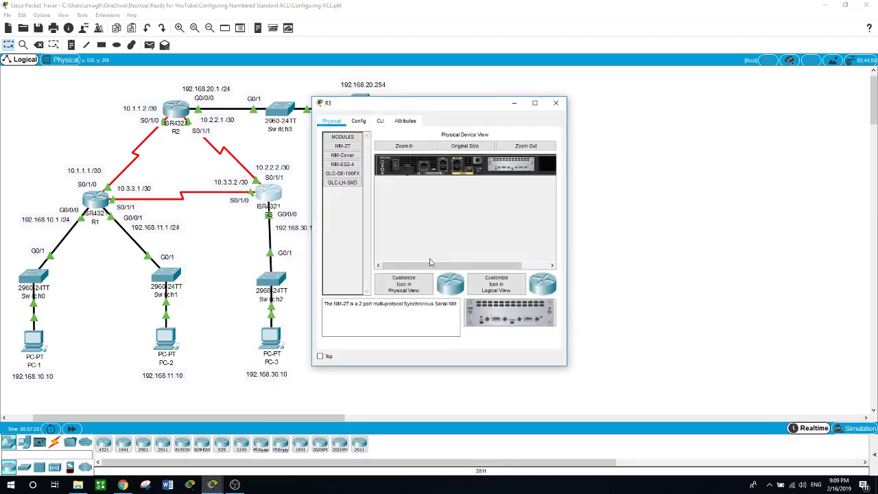
drag(473, 102, 484, 212)
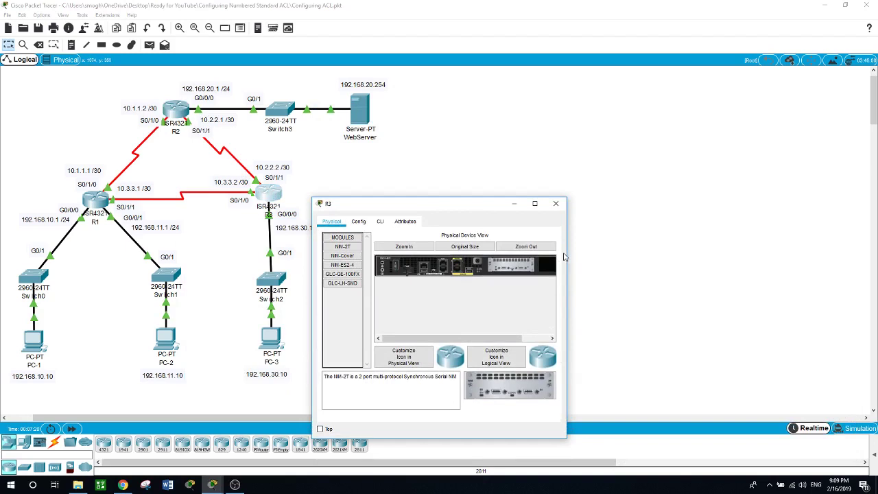
drag(568, 253, 874, 295)
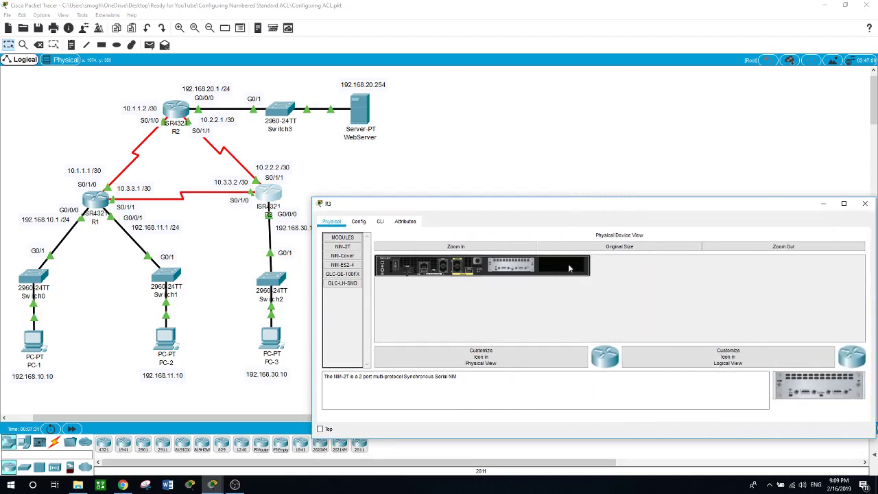
click(380, 222)
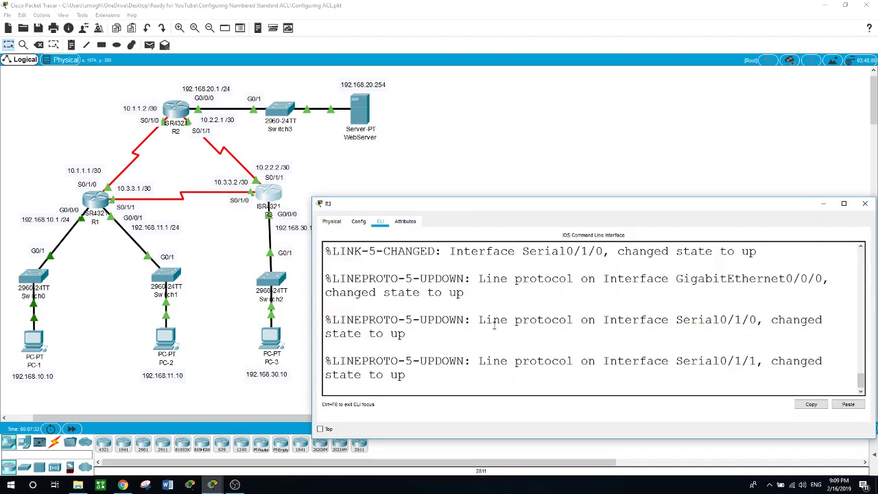
key(Return)
text(en)
key(Return)
Enter global configuration mode on R3 and start EIGRP with autonomous system number 1
text(conf t)
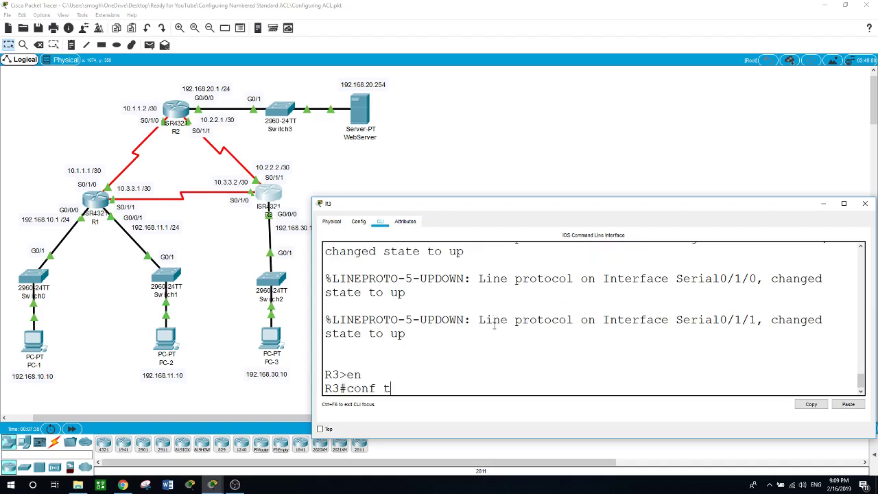
key(Return)
text(rout)
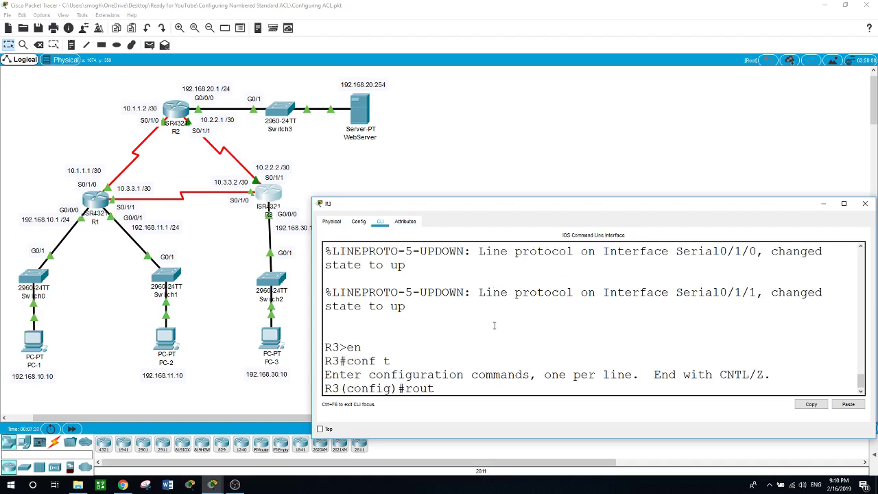
text(er eigrp 1)
key(Return)
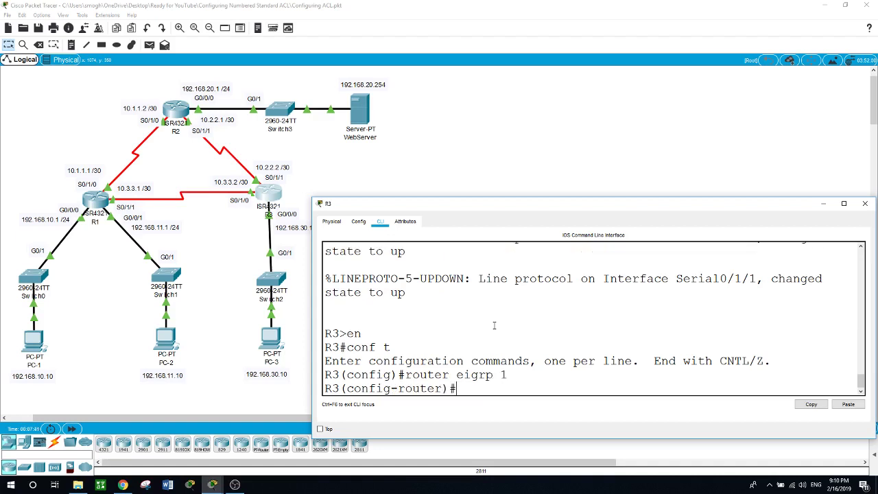
Advertise R3's serial network 10.2.2.0 in EIGRP with wildcard mask 0.0.0.3
text(network 10.2.2.0 0.0.0)
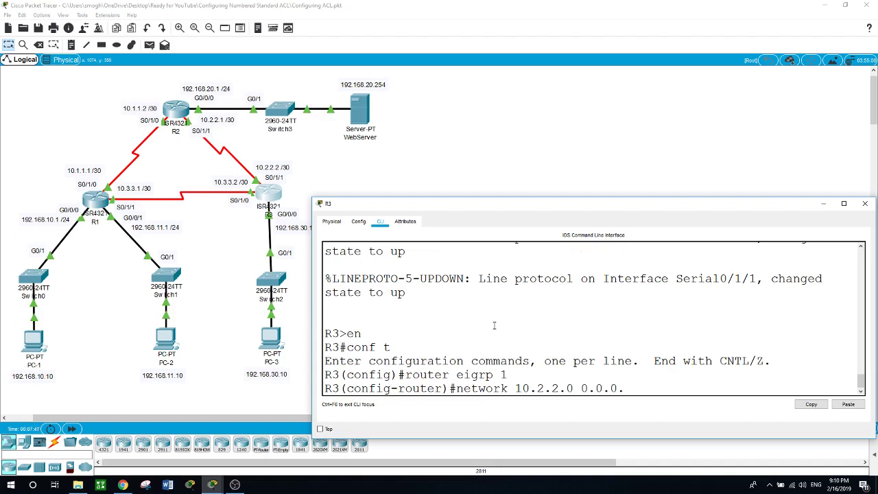
text(.3)
key(Return)
key(Return)
Advertise R3's serial network 10.3.3.0 in EIGRP with wildcard mask 0.0.0.3
text(ne)
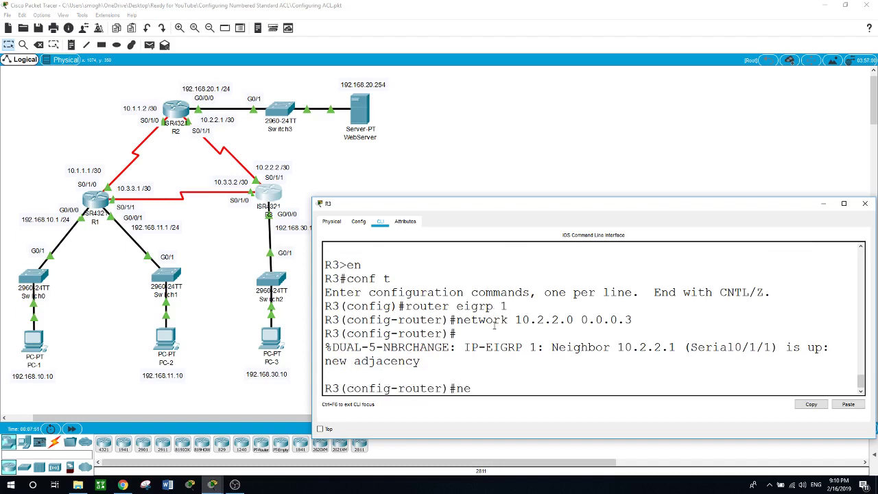
text(twork 10.3.3.0 0.0.0)
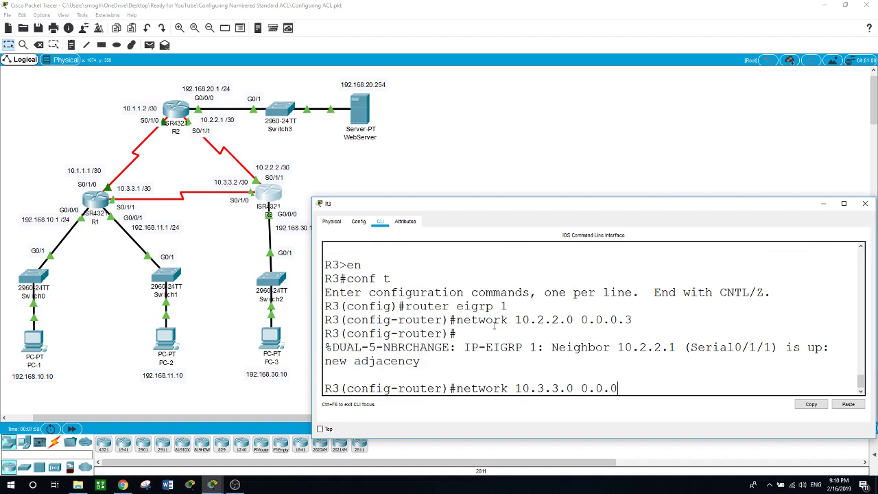
text(.3)
key(Return)
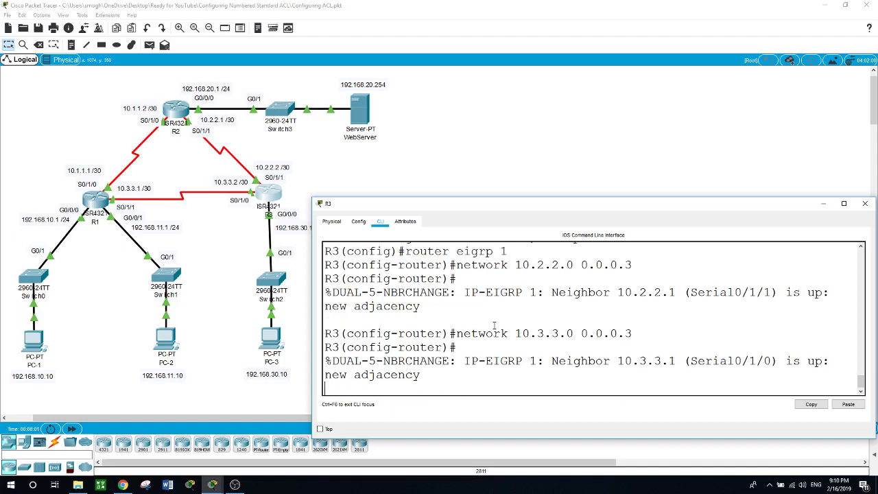
key(Return)
Advertise R3's LAN network 192.168.30.0 in EIGRP with wildcard mask 0.0.0.255
text(nfig-router)#n)
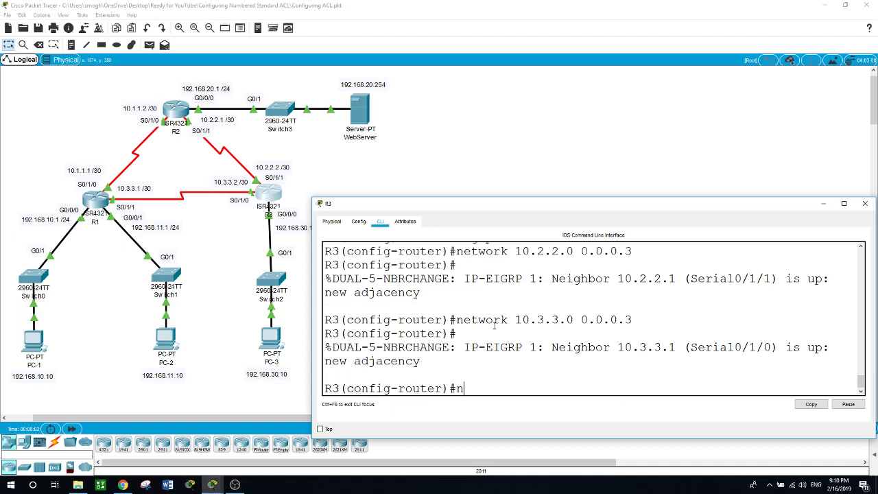
text(etwork 192.168.30.0)
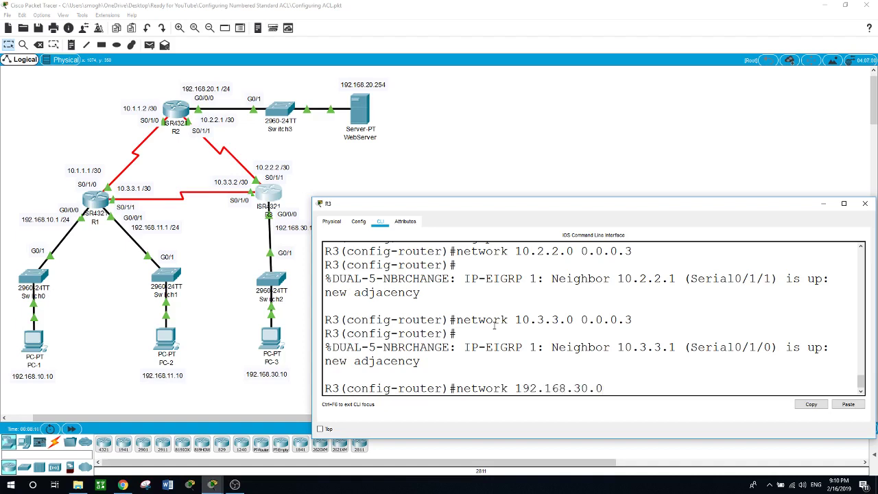
text( 0.0.0.255)
key(Return)
Exit R3's router and global configuration modes back to privileged EXEC mode
text(er)#e)
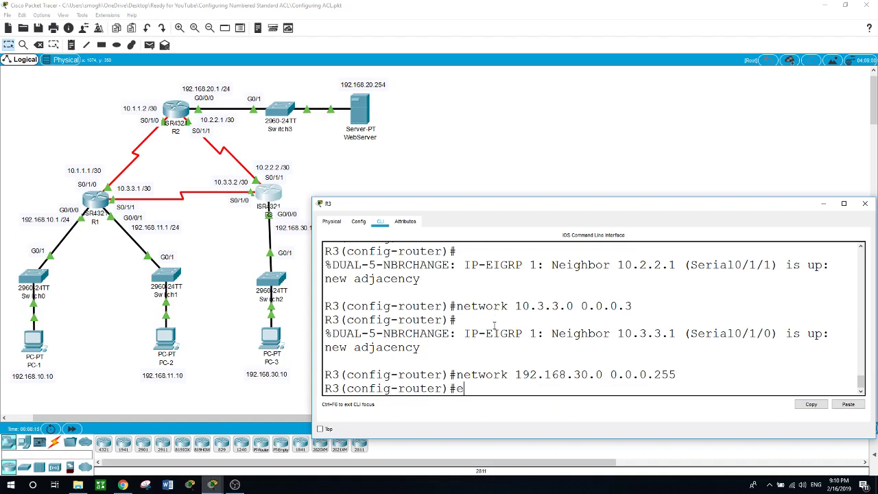
text(xie)
key(Return)
text(exit)
key(Return)
key(Return)
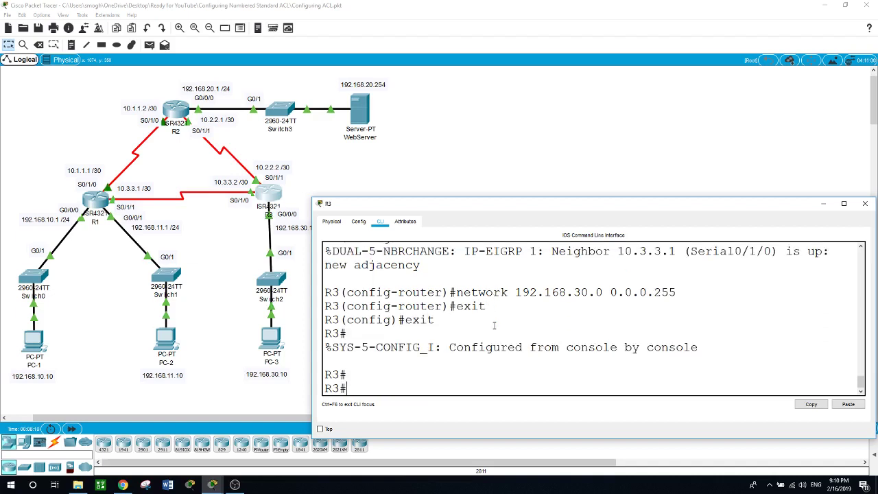
Display R3's EIGRP neighbor table with show ip eigrp neighbors
text(show ip eigrp ne)
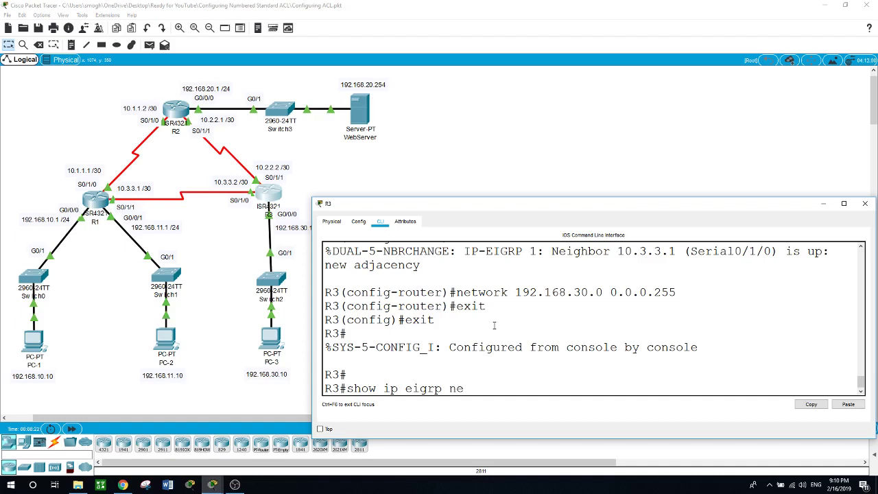
text(ig)
key(Tab)
key(Return)
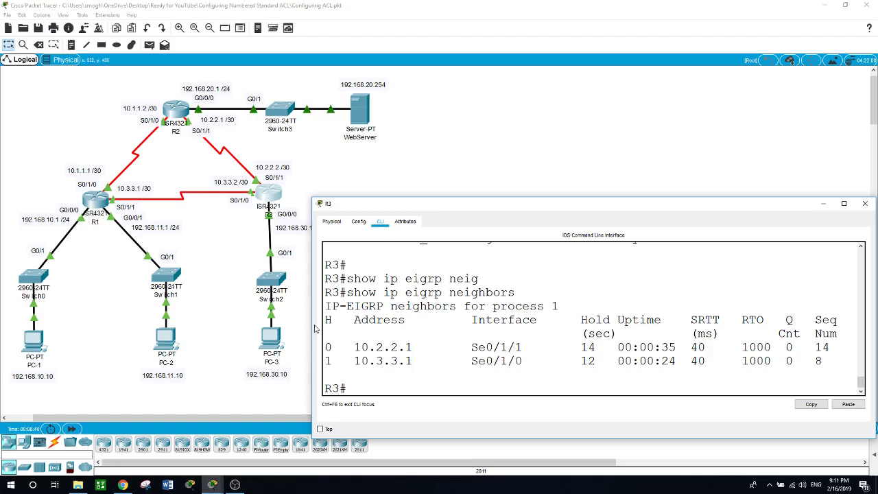
Display R3's EIGRP interfaces with show ip eigrp interfaces, fit the table in the window and compare it with the topology
text(show ip )
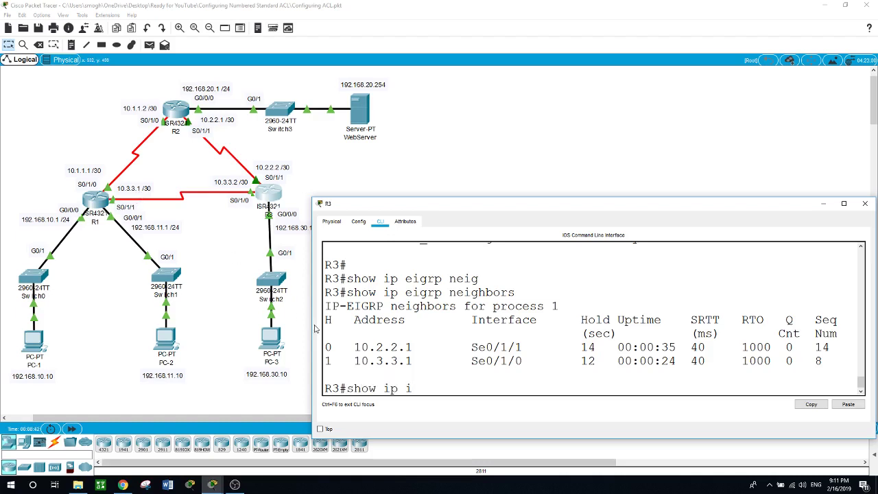
text(eigr)
key(Tab)
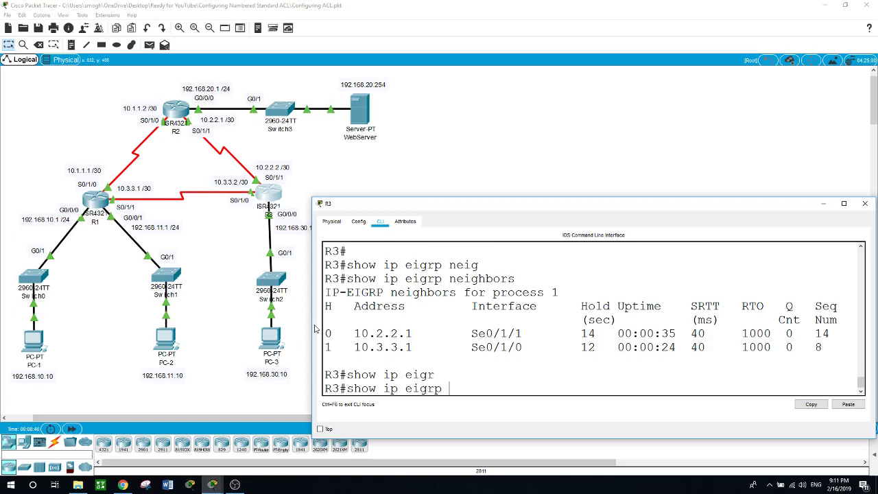
text(int)
key(Tab)
key(Return)
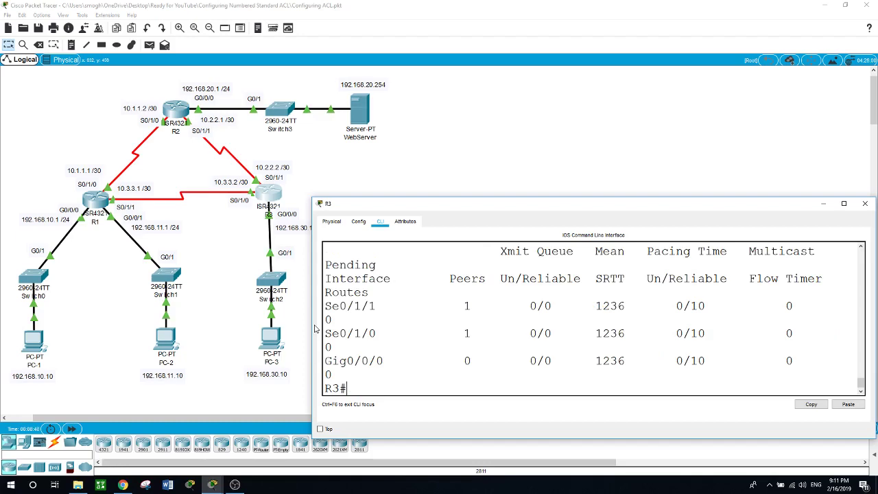
drag(311, 313, 219, 313)
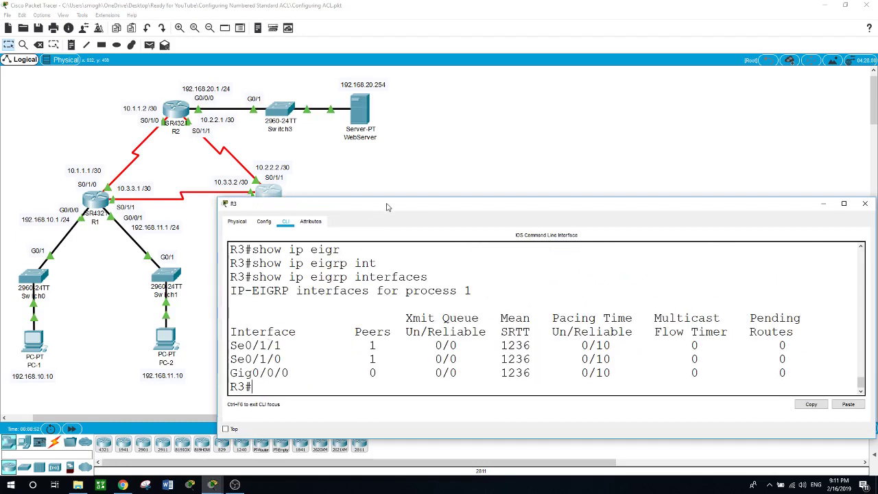
drag(388, 206, 484, 148)
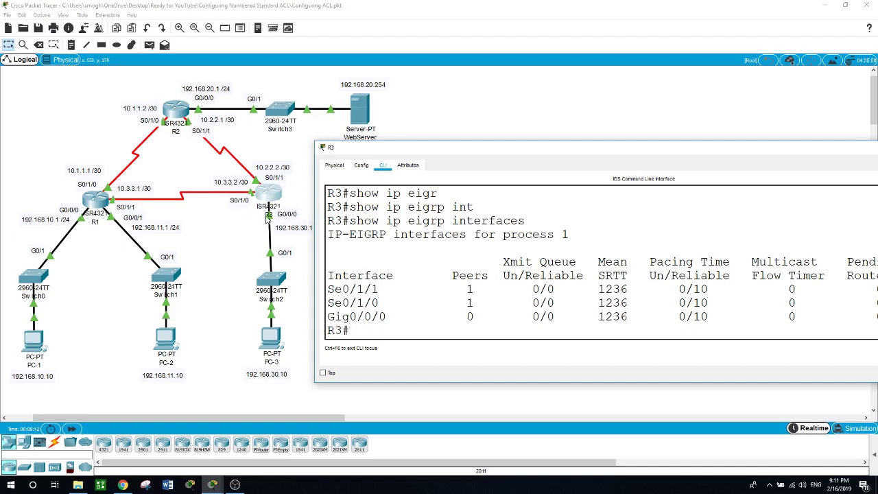
click(253, 242)
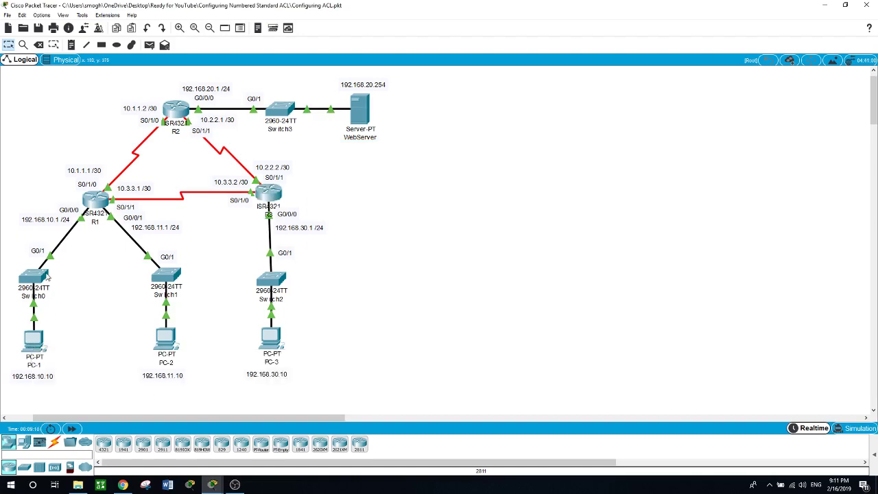
Ping the web server at 192.168.20.254 from PC-2's command prompt
click(167, 336)
drag(481, 77, 627, 75)
click(468, 89)
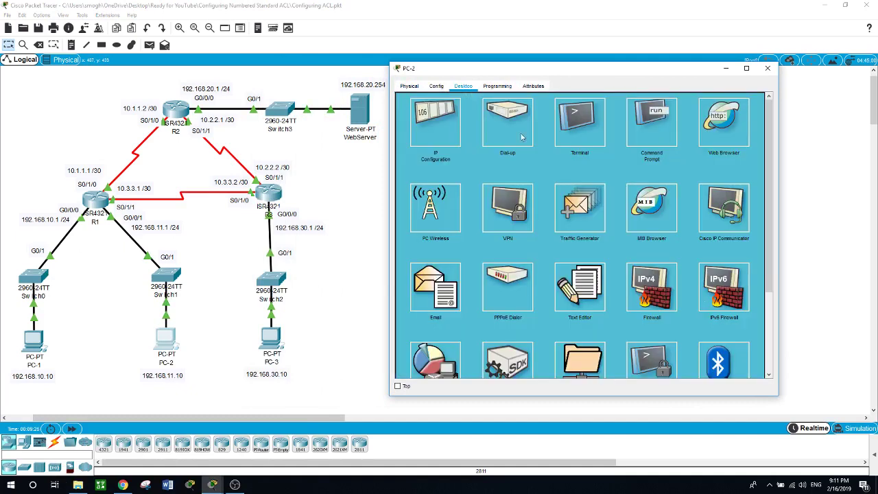
click(659, 123)
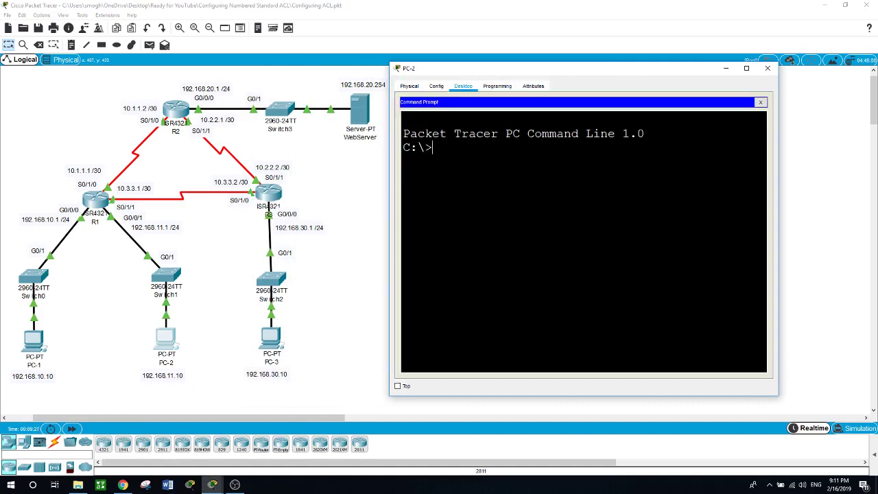
text(ping 192.168.2.0.254)
key(Return)
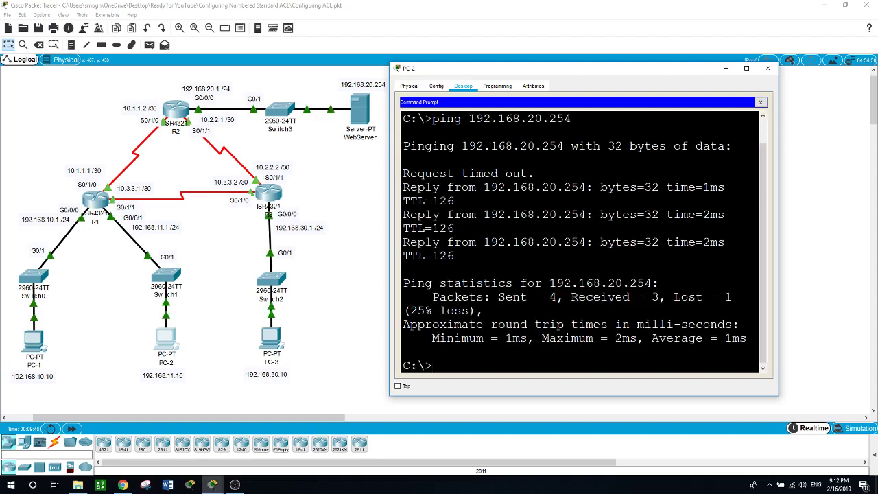
Load 192.168.20.254 in PC-2's web browser, follow the Image page link and return to the topology
click(760, 102)
click(734, 123)
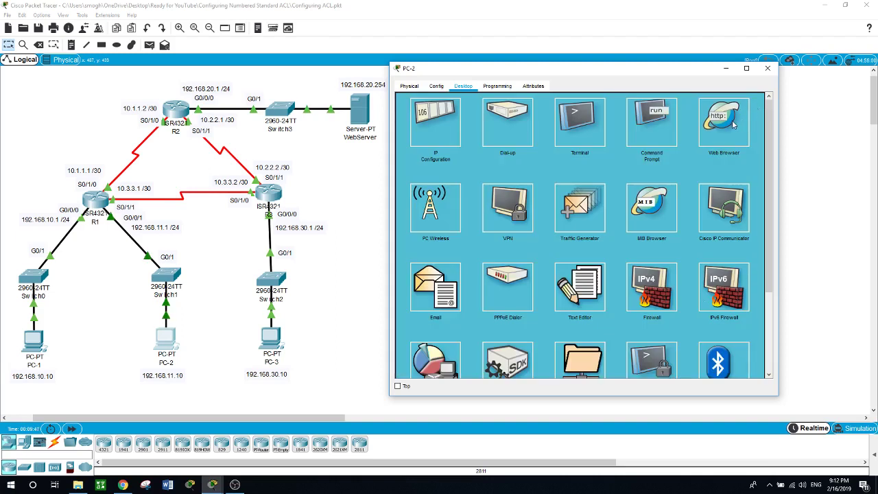
click(570, 115)
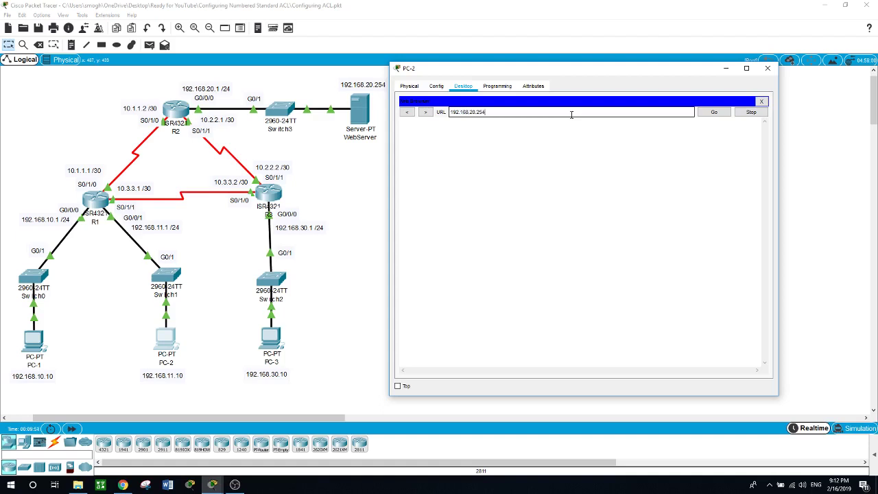
text(192.168.20.254)
key(Return)
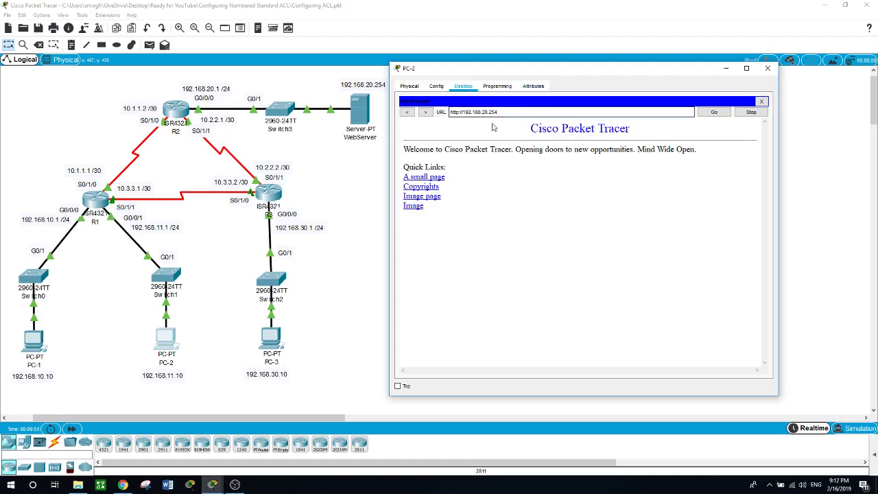
click(425, 197)
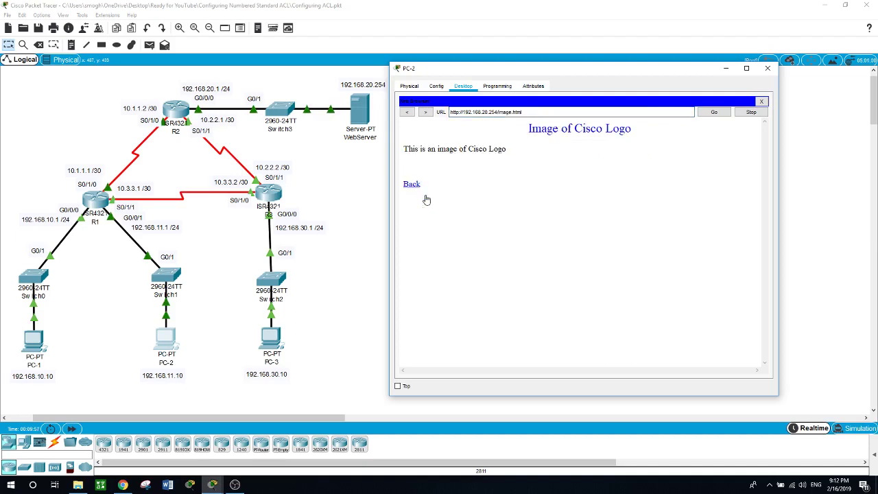
click(370, 249)
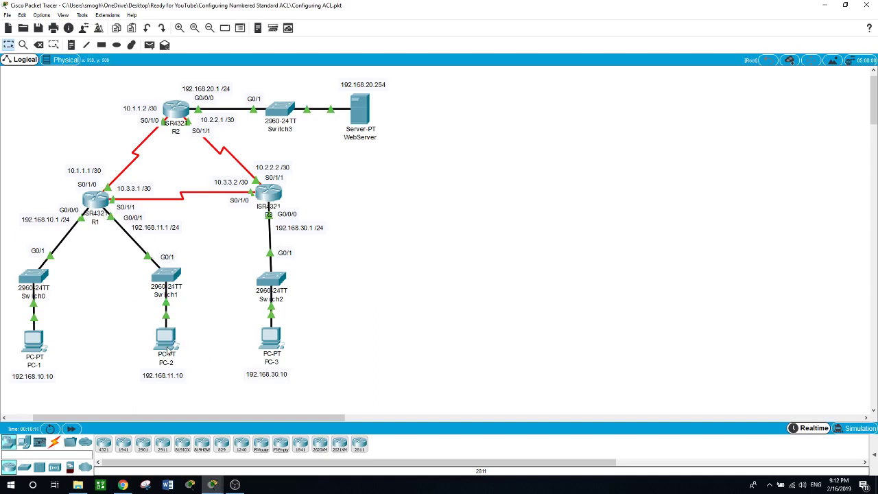
Return to router R2's command line and end its EIGRP configuration, going back to privileged EXEC mode
mouse_move(170, 350)
click(175, 112)
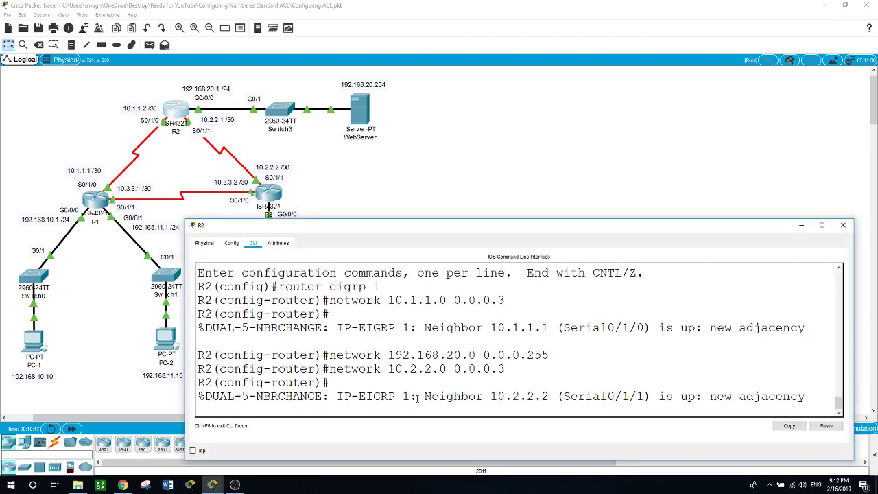
key(Return)
text(end)
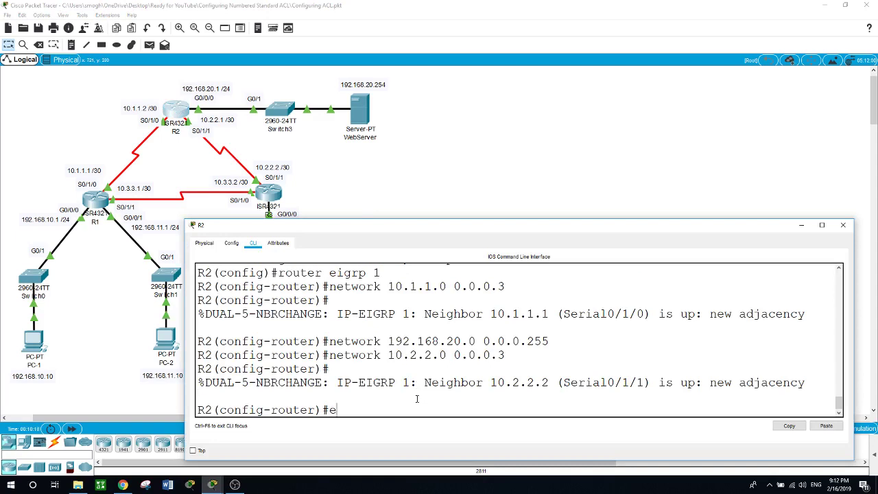
key(Return)
Enter global configuration mode on R2 and begin a deny entry for access-list 1, listing the available options for each argument
text(conf t)
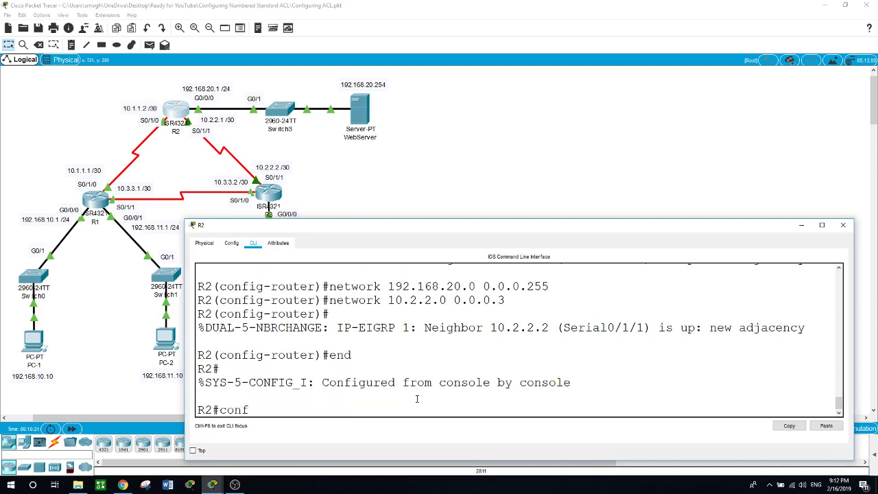
key(Return)
text(acc)
key(Tab)
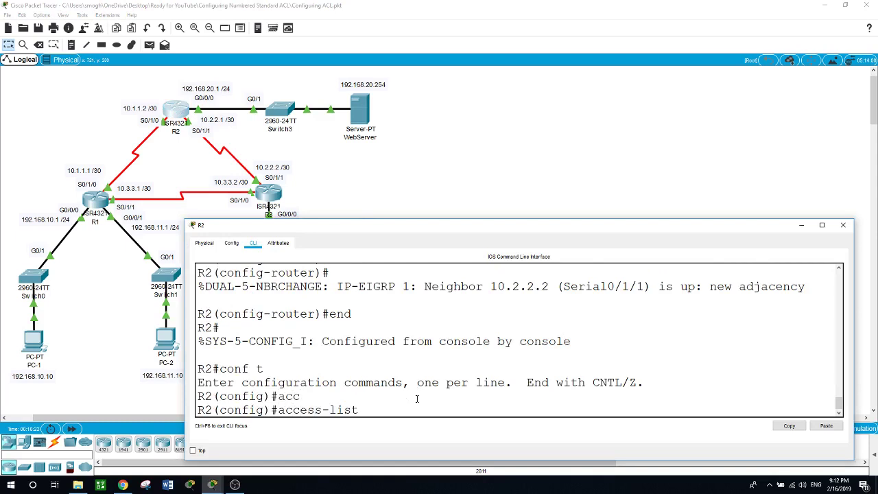
text(?)
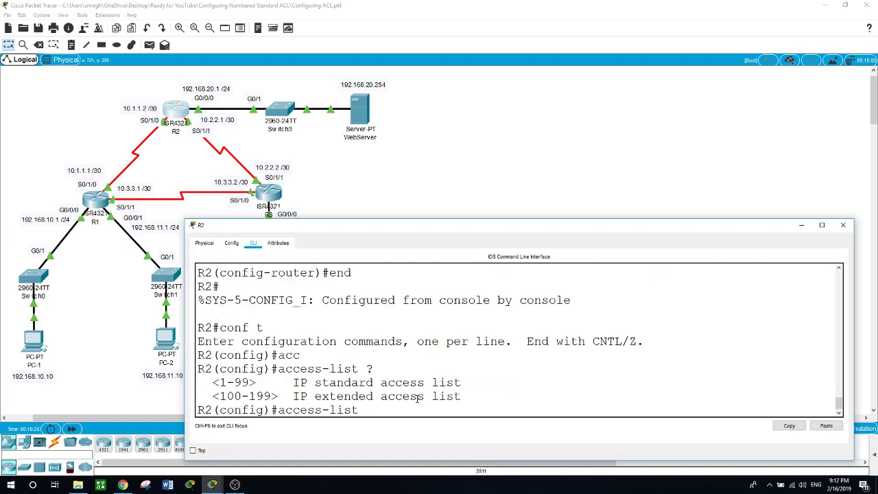
text(1 ?)
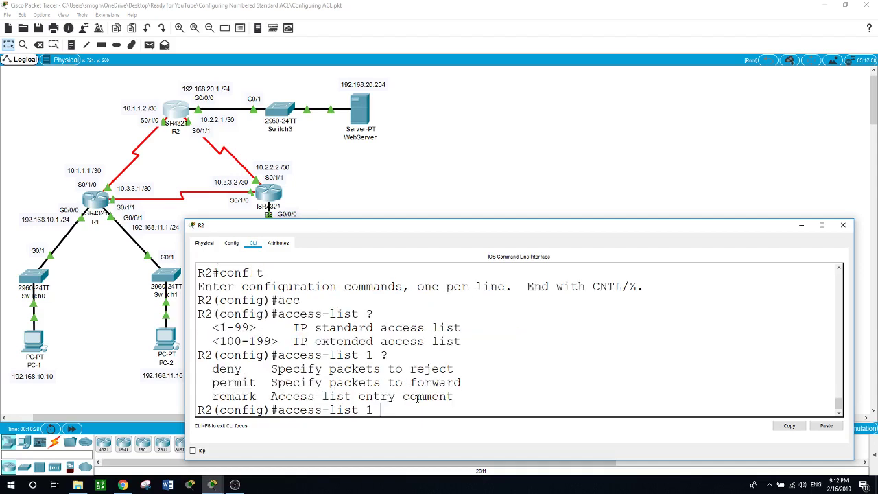
text(deny ?)
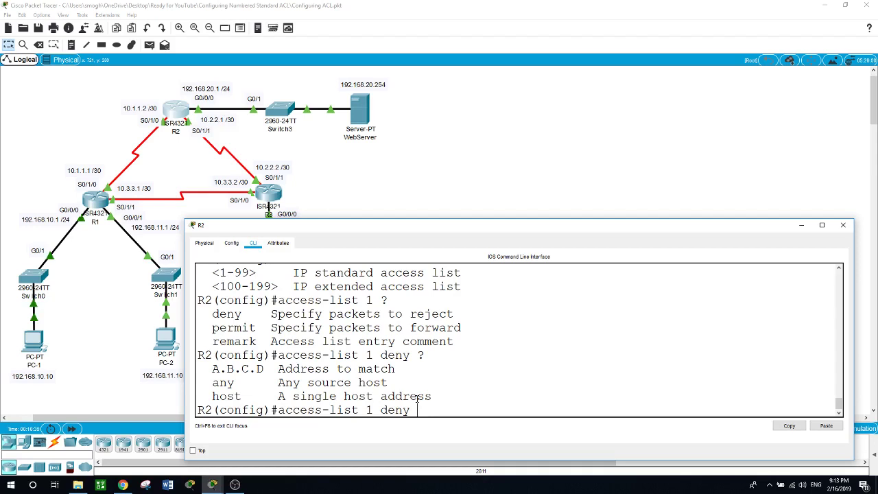
Complete R2's access-list 1 deny entry with source network 192.168.11.0 and wildcard mask 0.0.0.255, moving the window clear of the topology
text(192.168.)
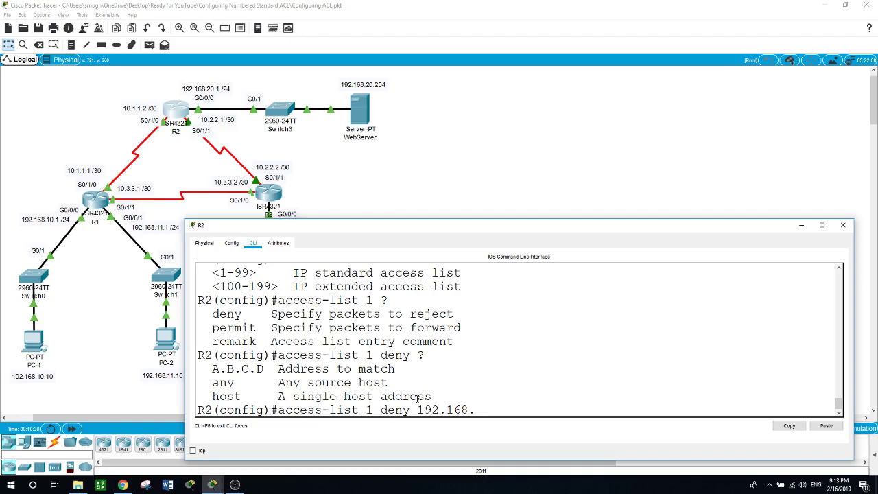
drag(430, 230, 478, 227)
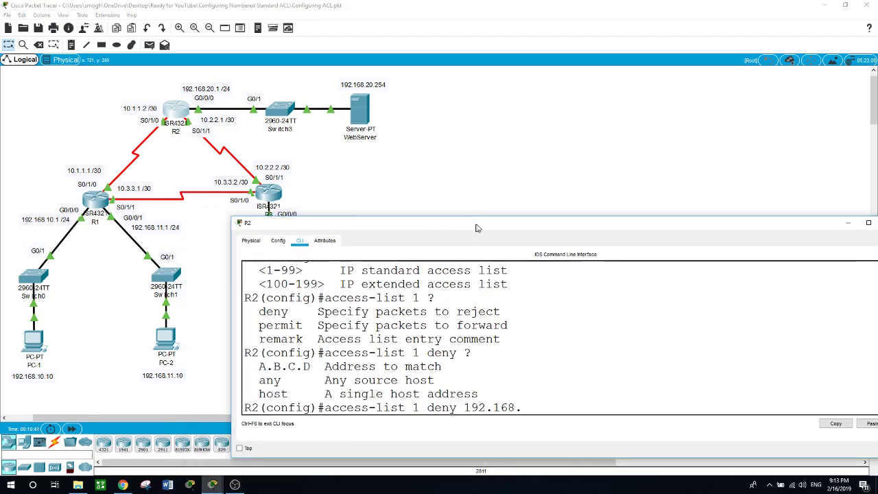
text(168.)
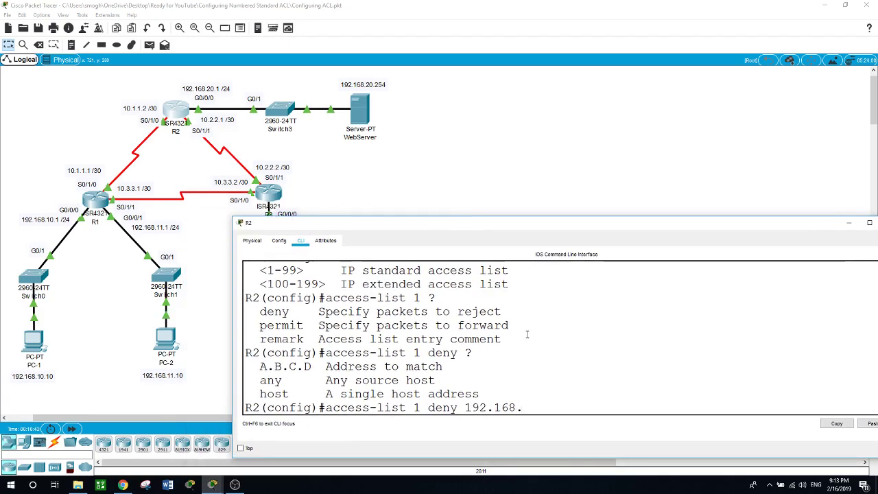
text(11)
text(.0 ?)
text(0 0)
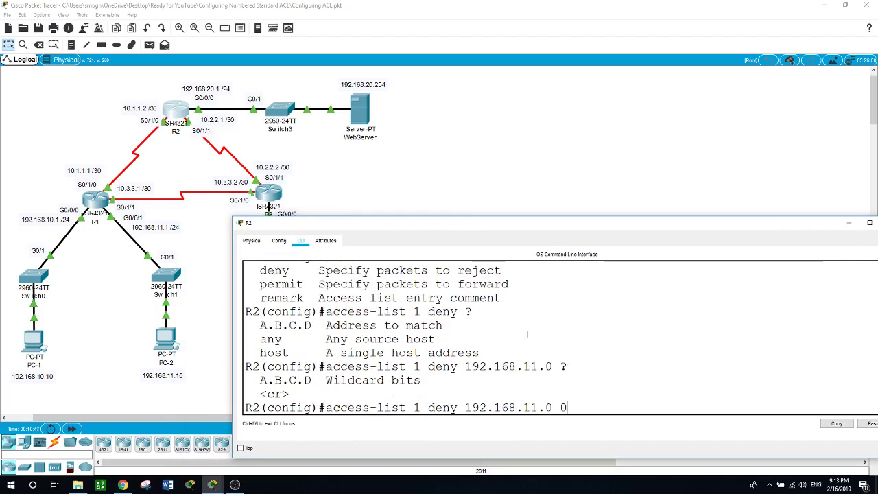
text(.0.0.255)
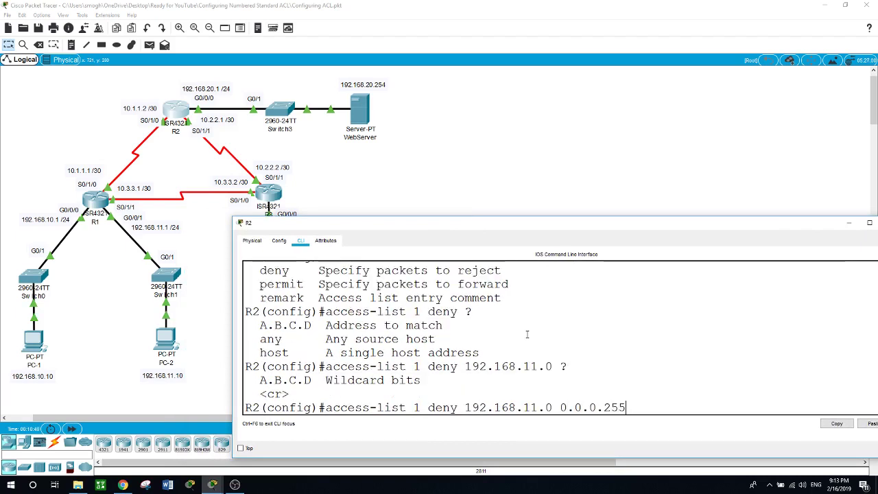
key(Return)
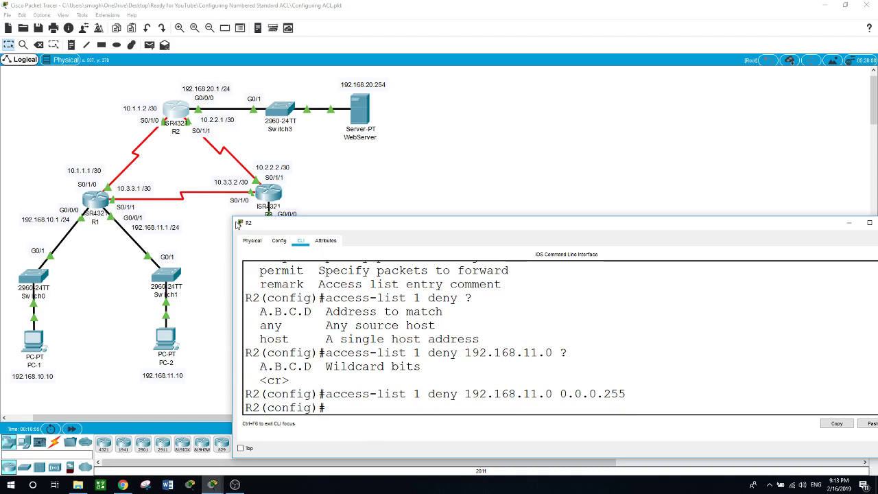
Add an entry to access-list 1 on R2 that permits any source, checking the permit options first
text(acc)
key(Tab)
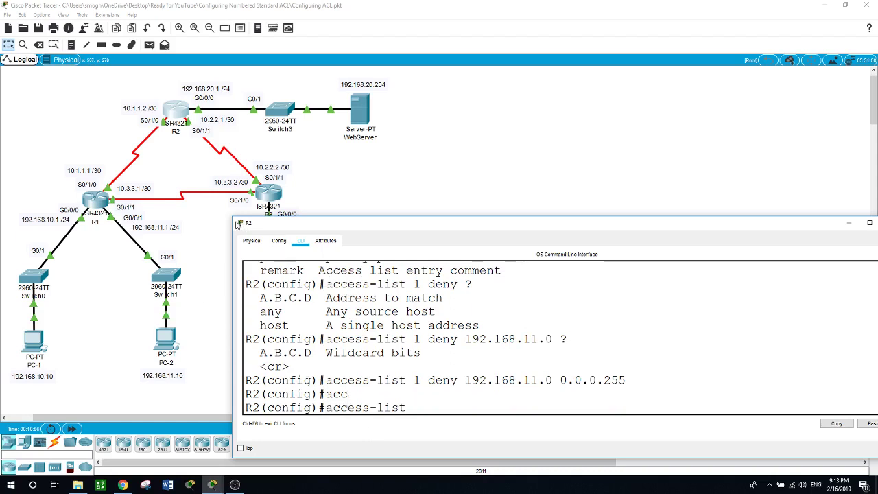
text(1 permit)
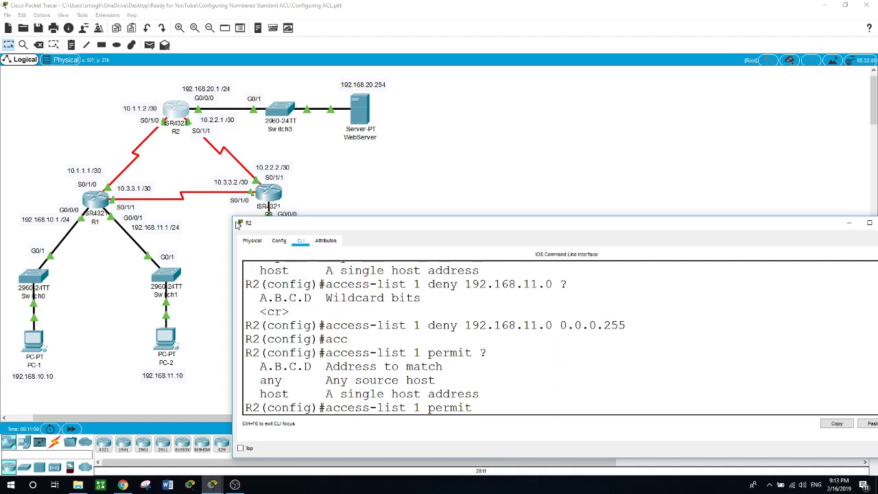
text( ?any)
key(Return)
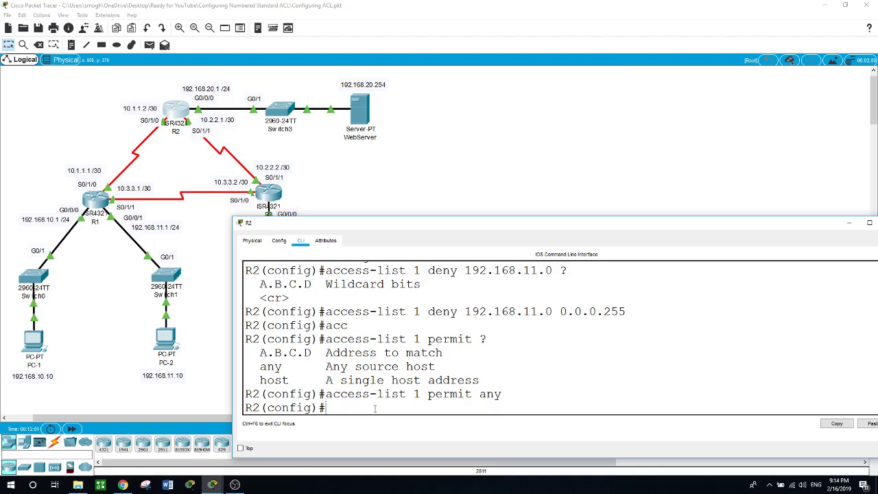
Apply access-list 1 outbound on R2's interface g0/0/0 with ip access-group, checking the direction options first
text(int g0/0/0)
key(Return)
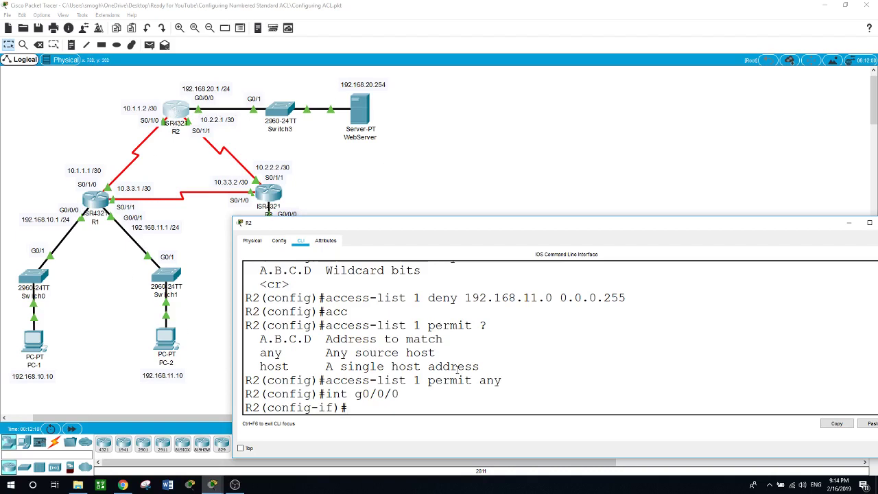
text(ip acc)
key(Tab)
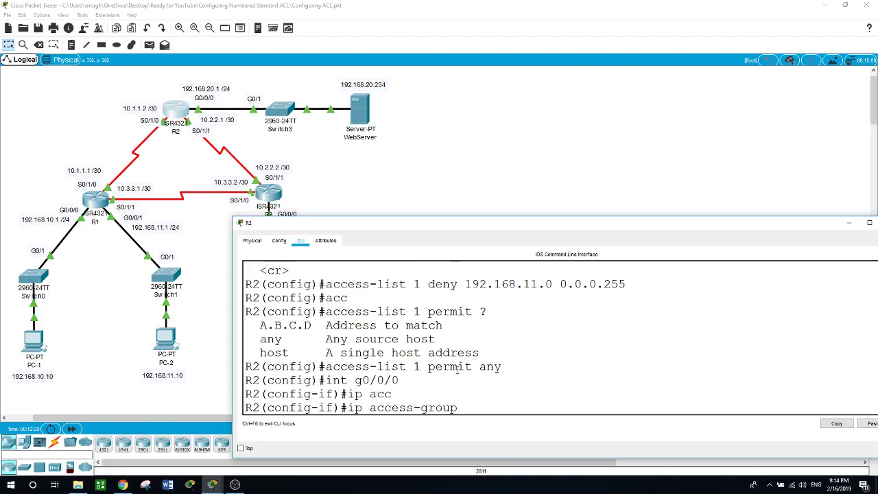
text(1 ?)
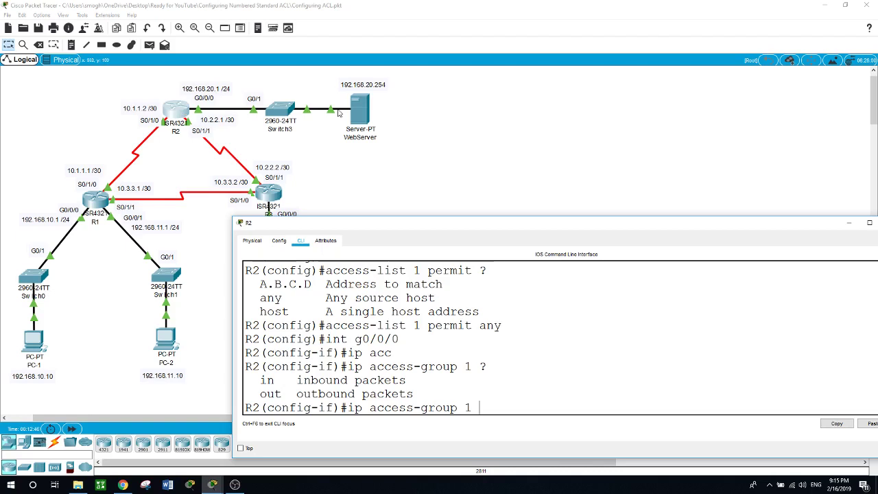
text(out)
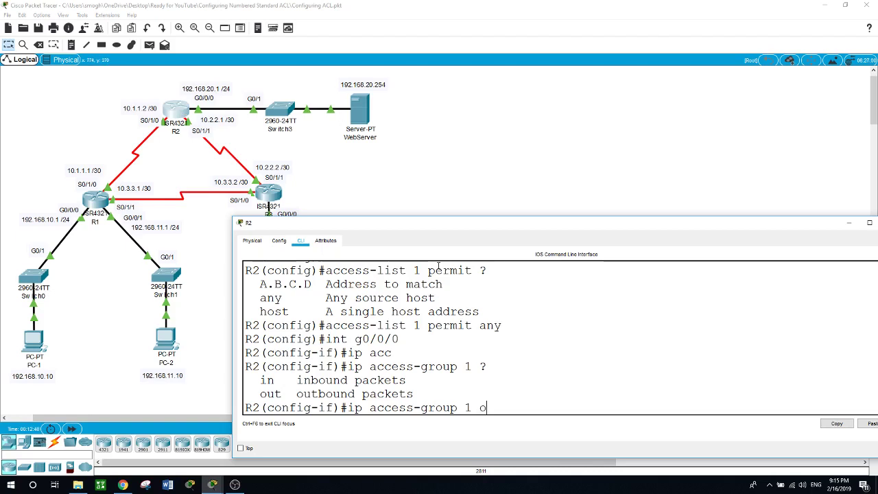
key(Return)
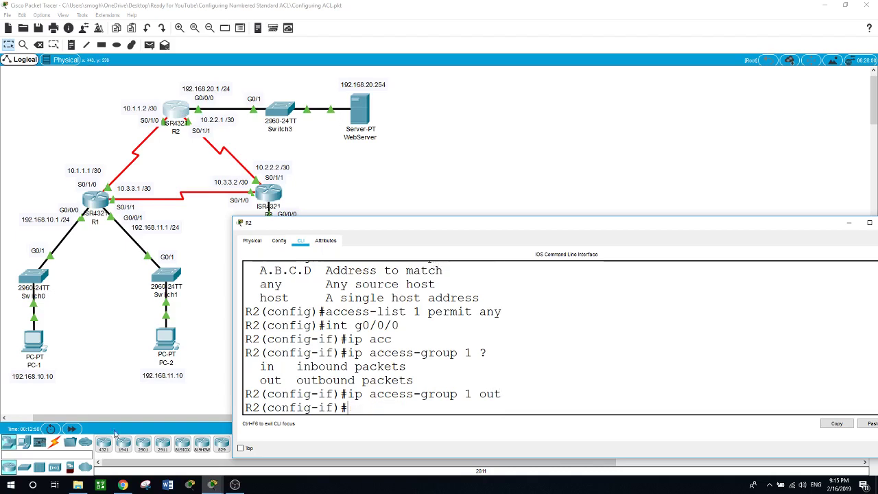
Replace PC-2's web browser with its command prompt, repeat the ping to 192.168.20.254 and return to the topology
click(101, 383)
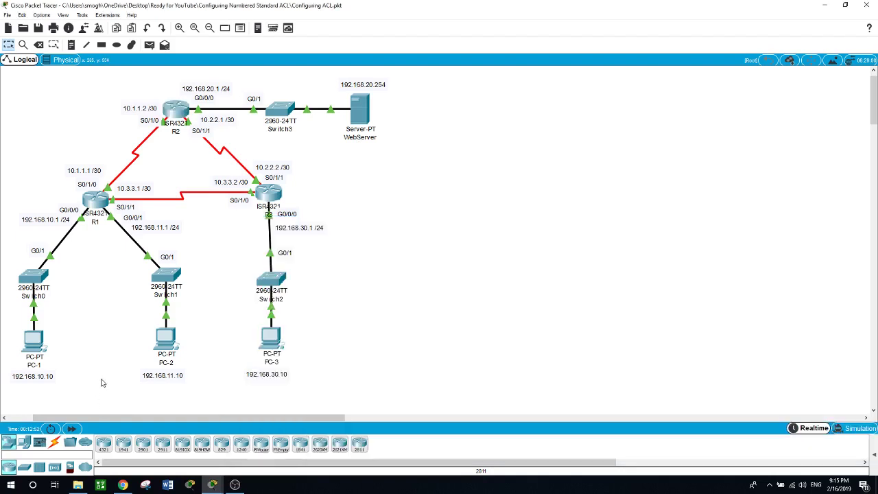
click(165, 339)
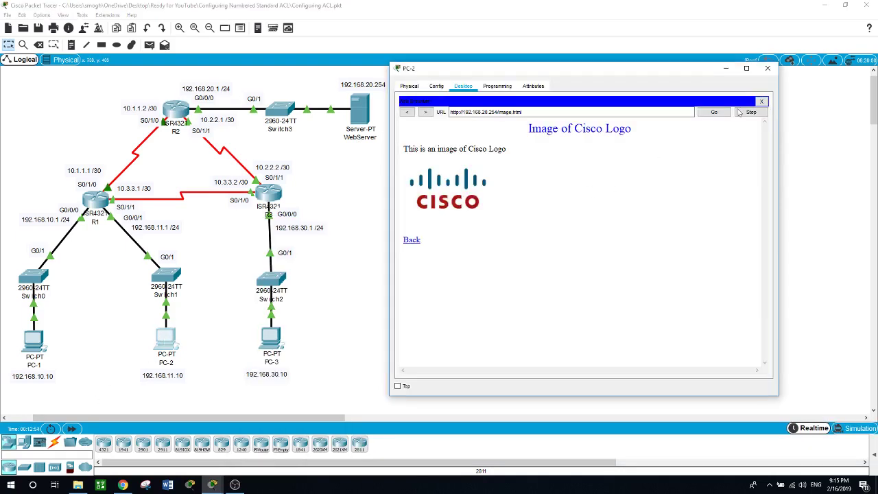
click(763, 101)
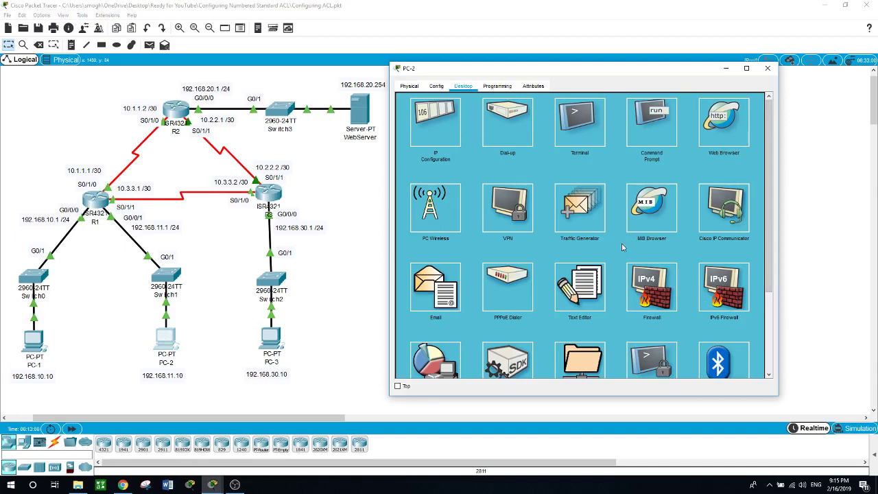
click(656, 141)
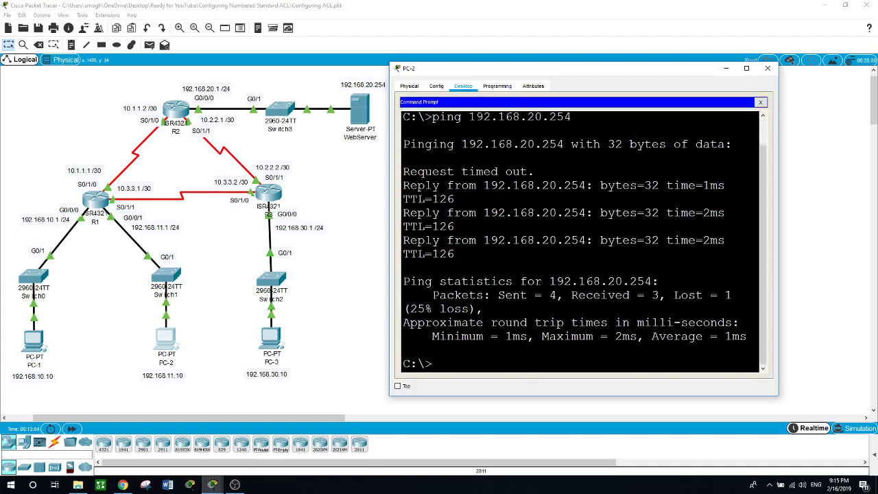
key(Up)
key(Return)
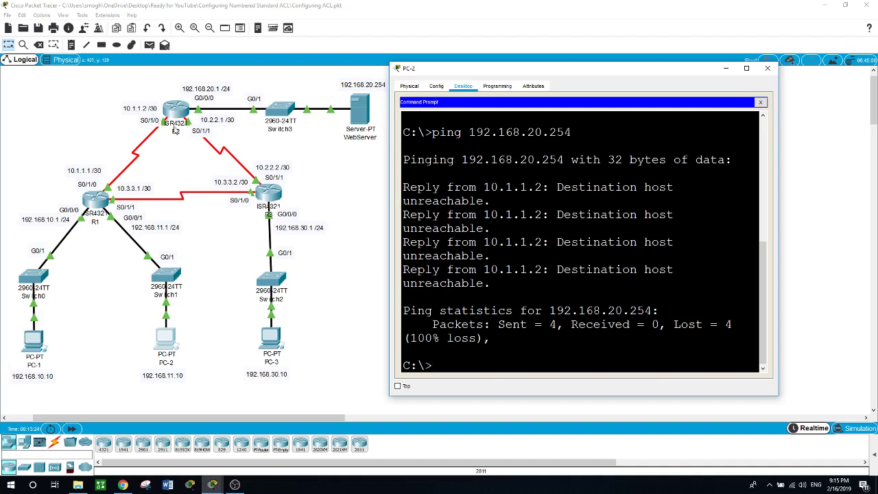
click(240, 308)
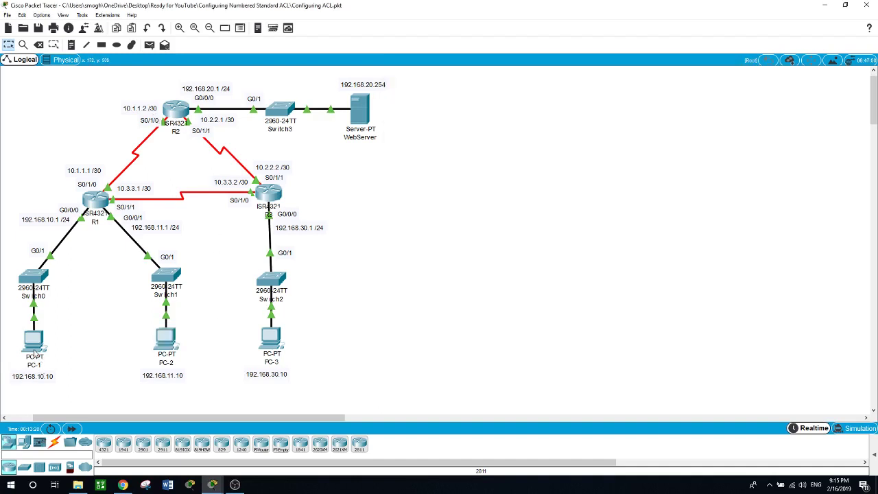
Ping PC-3 at 192.168.30.10 from PC-1's command prompt
mouse_move(38, 355)
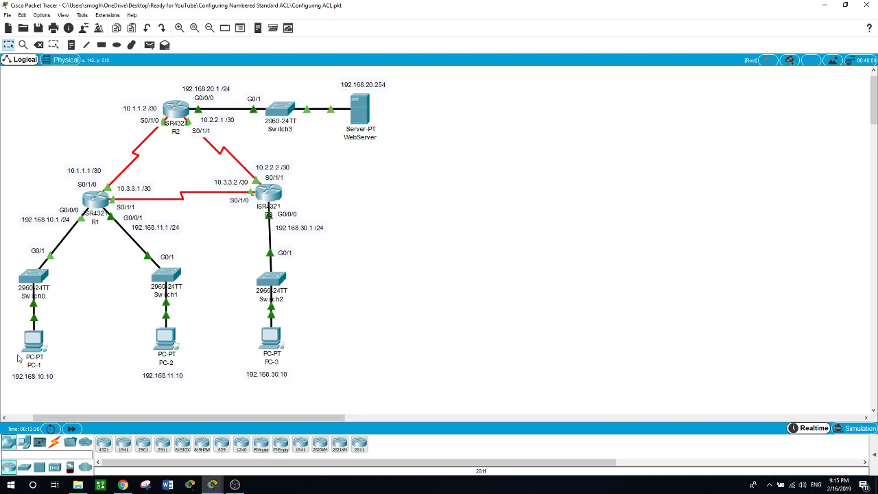
click(31, 341)
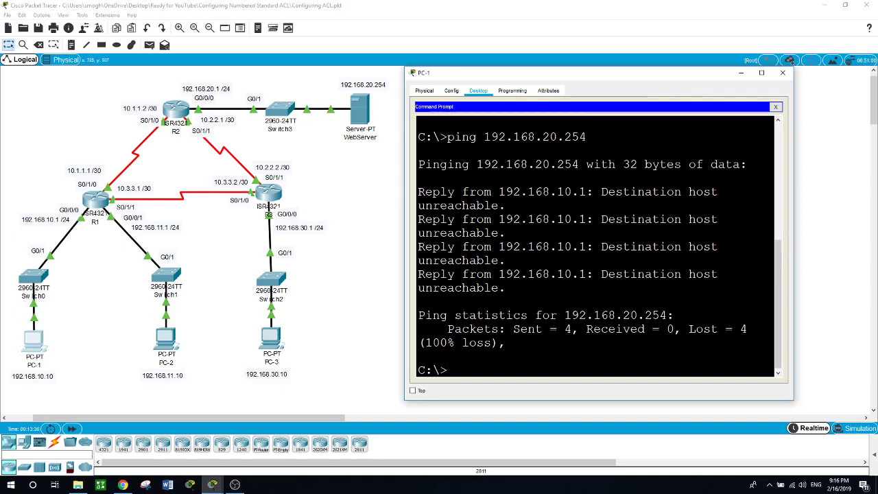
text(ping 192.168)
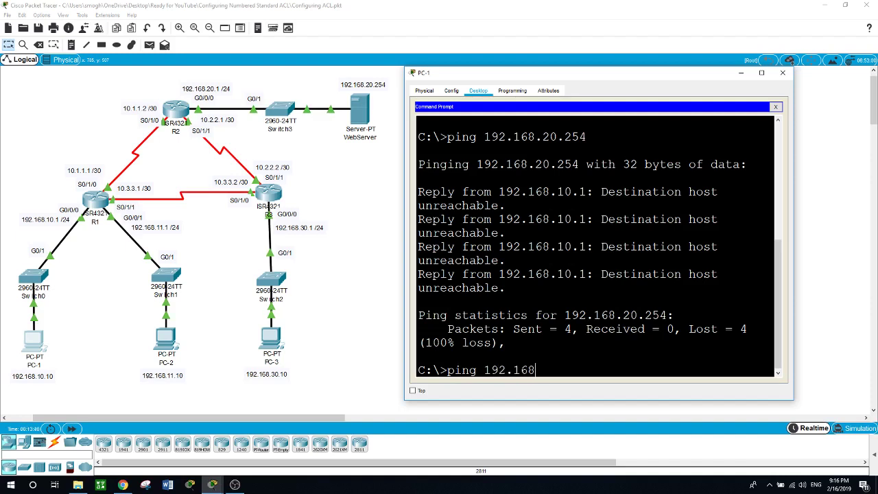
text(.30.10)
key(Return)
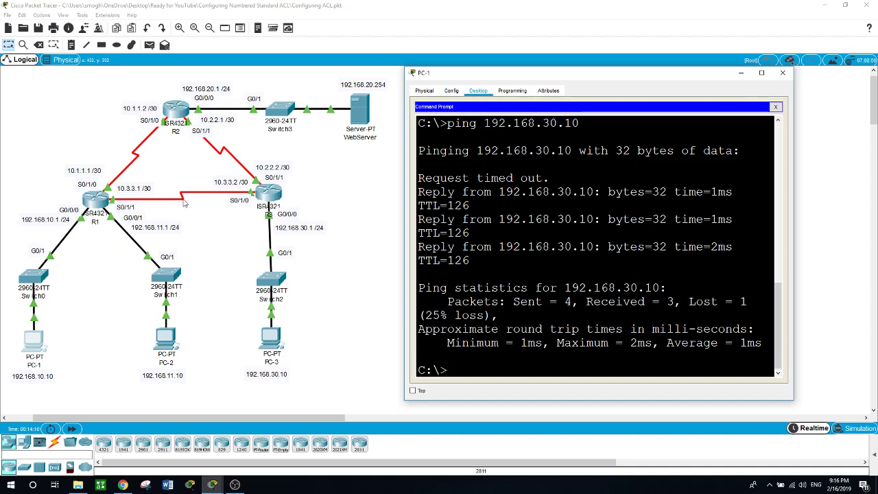
Enter global configuration on R3 and add an access-list 10 entry denying 192.168.10.0 0.0.0.255, checking the deny options first
click(267, 196)
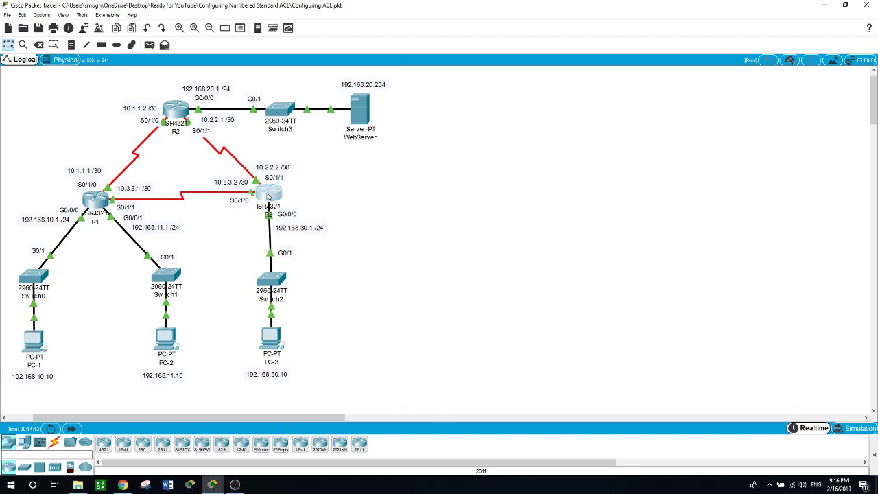
click(267, 197)
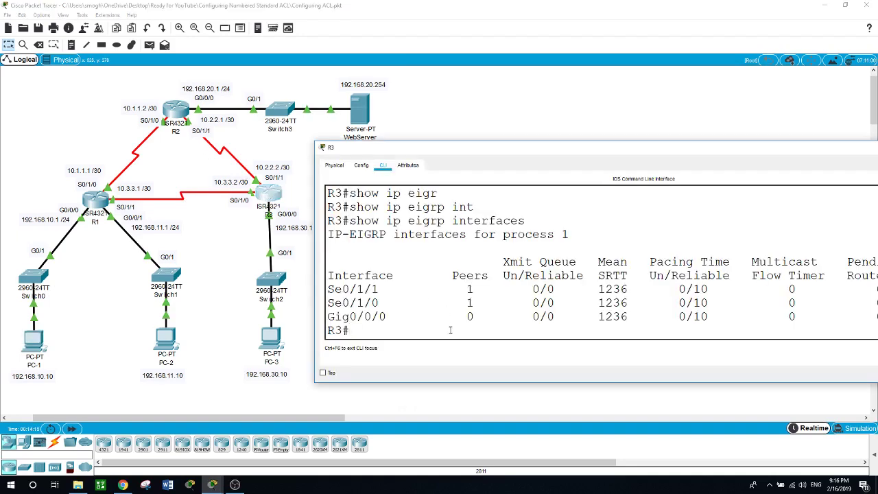
text(conf t)
key(Return)
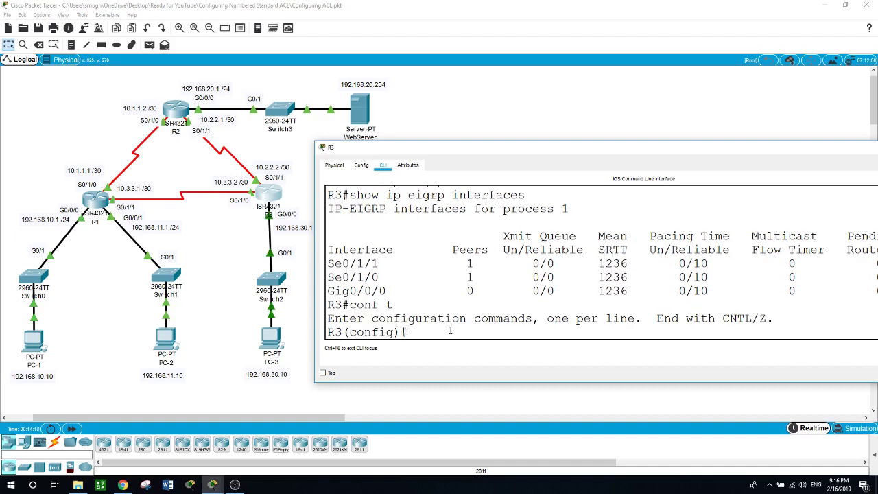
text(acc)
key(Tab)
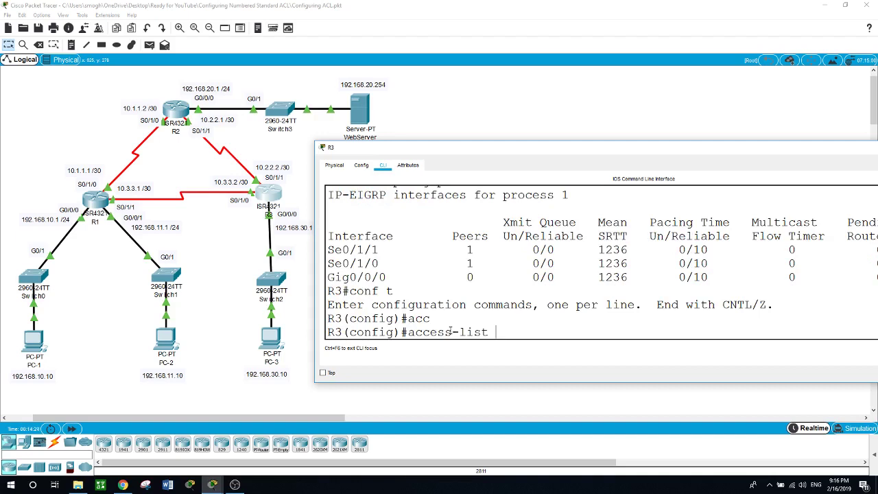
text(10 deny ?)
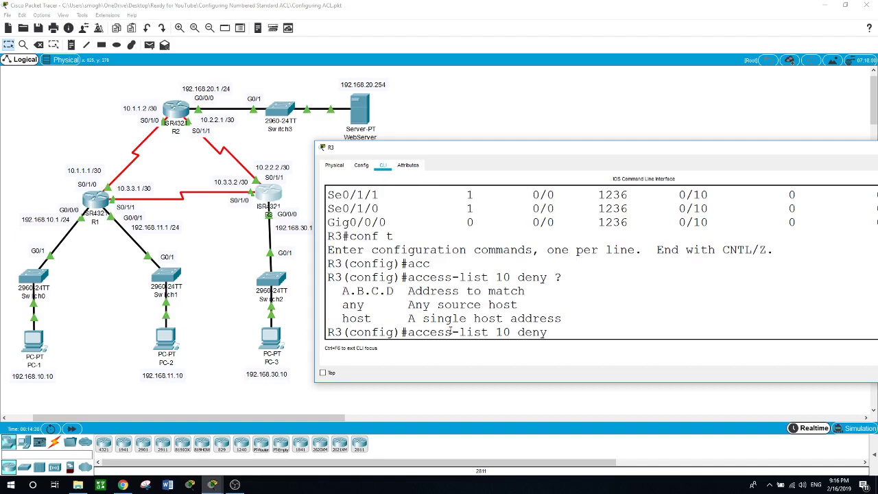
text(192.168.10.0 0.0.0.255)
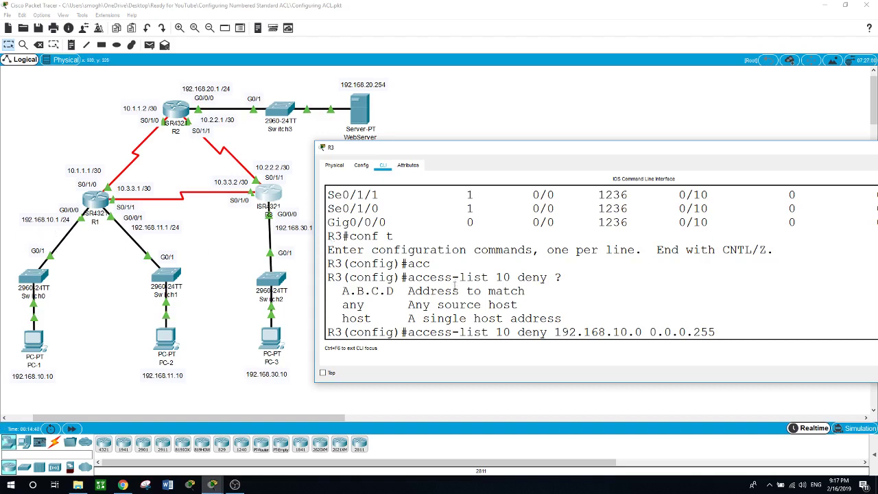
key(Return)
Add an entry to access-list 10 on R3 that permits any source
text(acc)
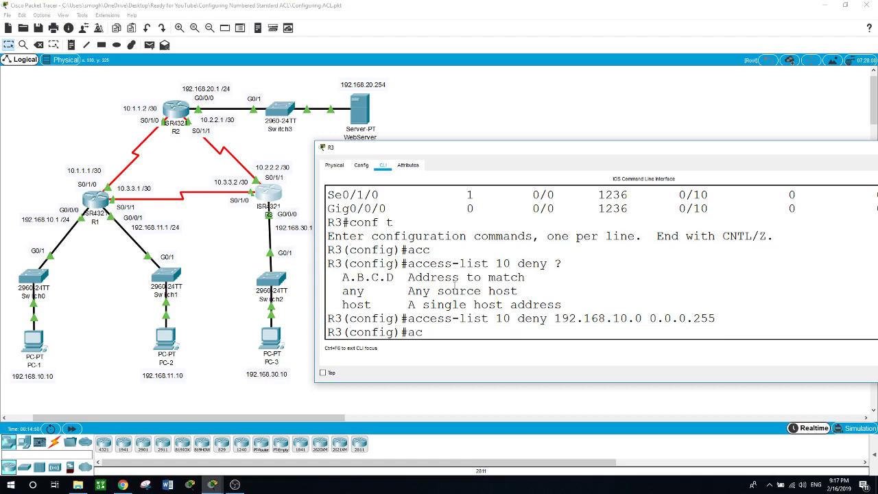
key(Tab)
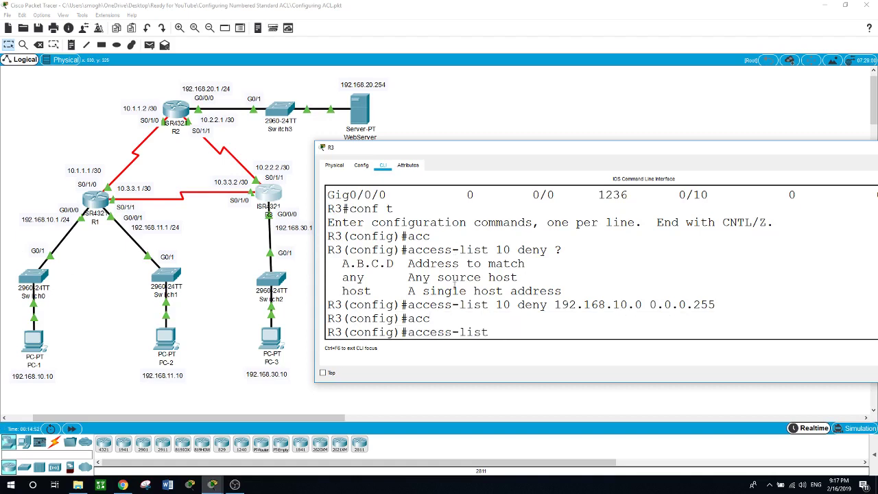
text(10 permit any)
key(Return)
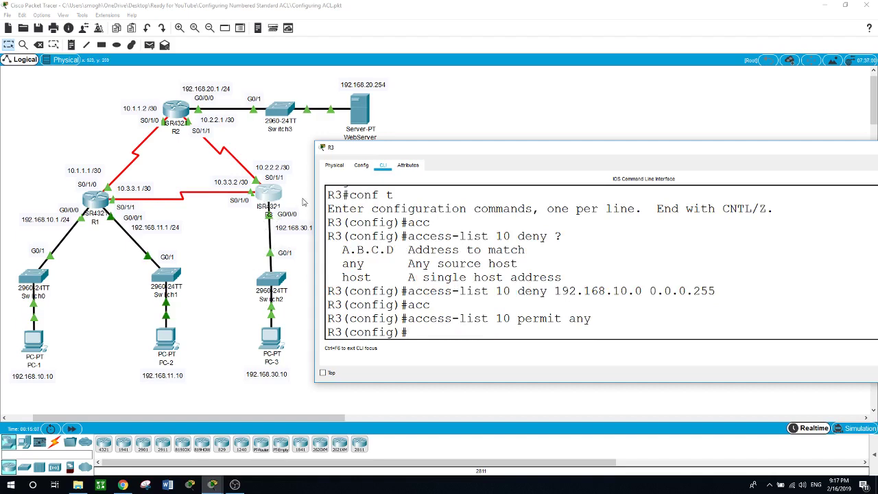
Apply access-list 10 outbound on R3's interface g0/0/0 with ip access-group, then exit interface configuration
click(277, 214)
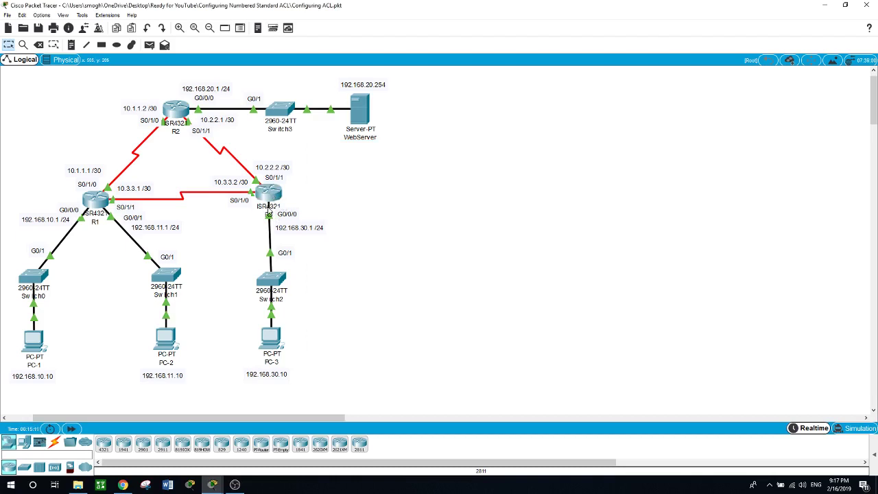
click(269, 196)
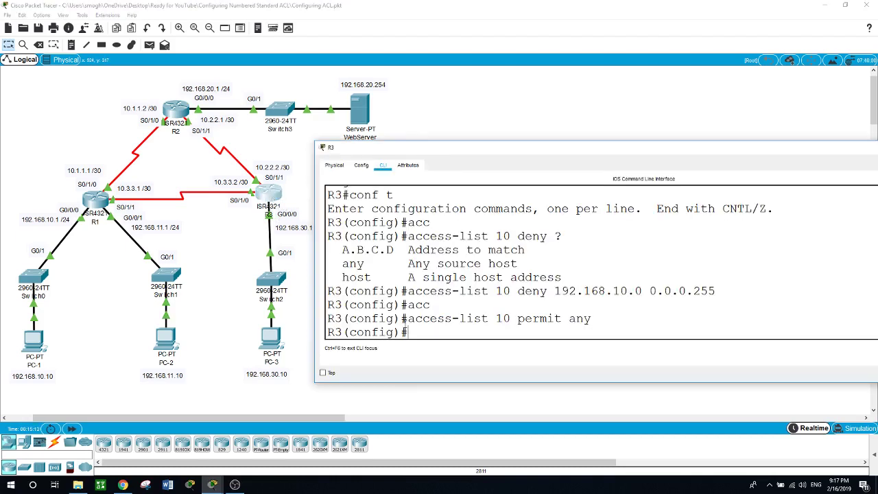
text(int g0/0/0)
key(Return)
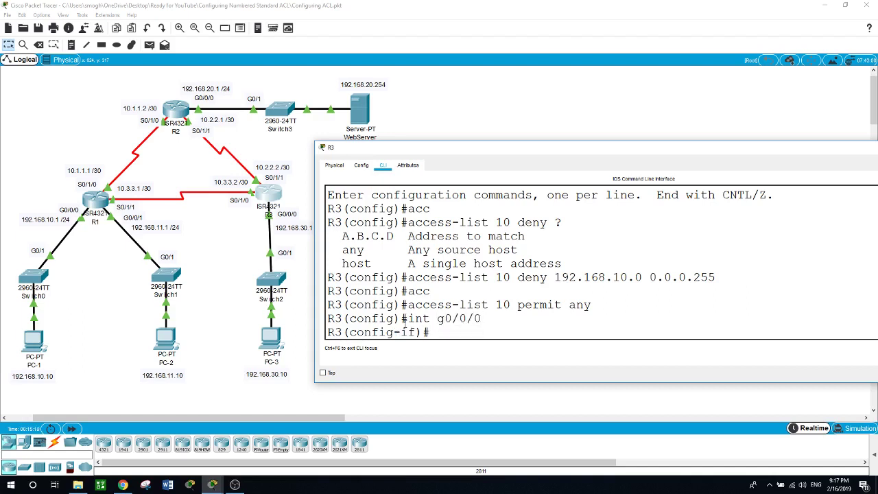
text(ip a)
key(Tab)
text(cc)
key(Tab)
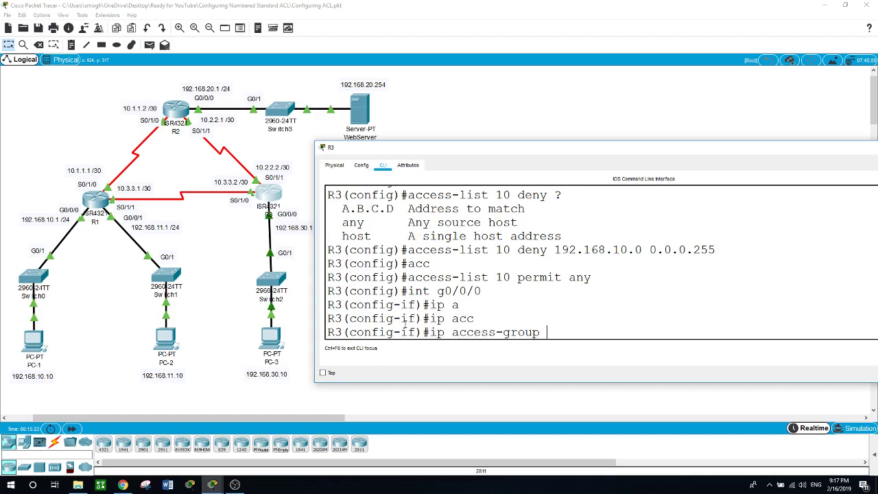
text(10 out)
key(Return)
text(exit)
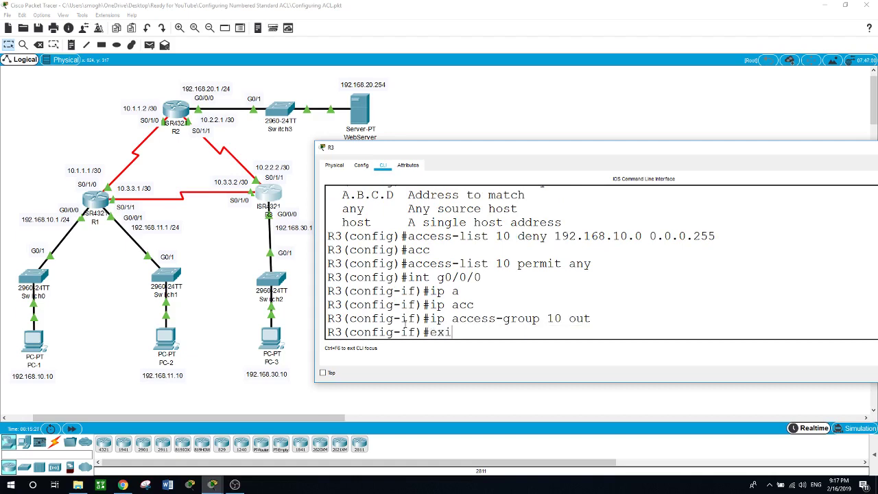
key(Return)
key(Return)
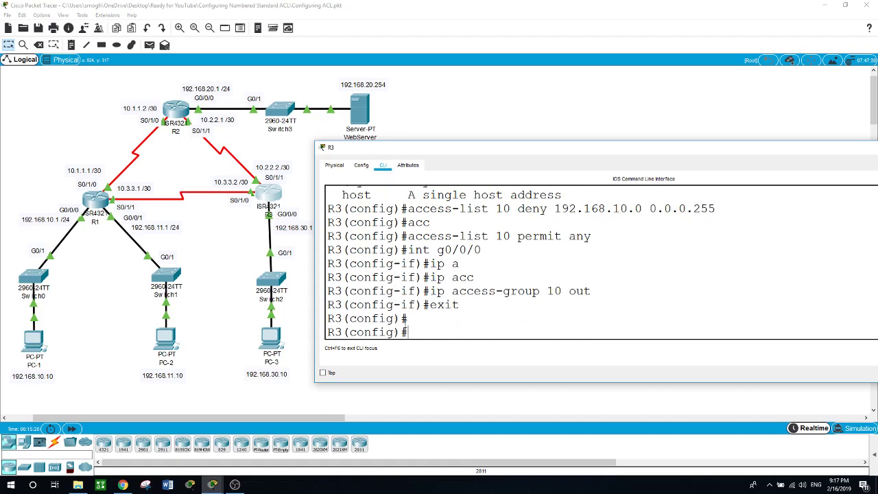
Repeat the ping to PC-3 at 192.168.30.10 from PC-1's command prompt and return to the topology
click(89, 365)
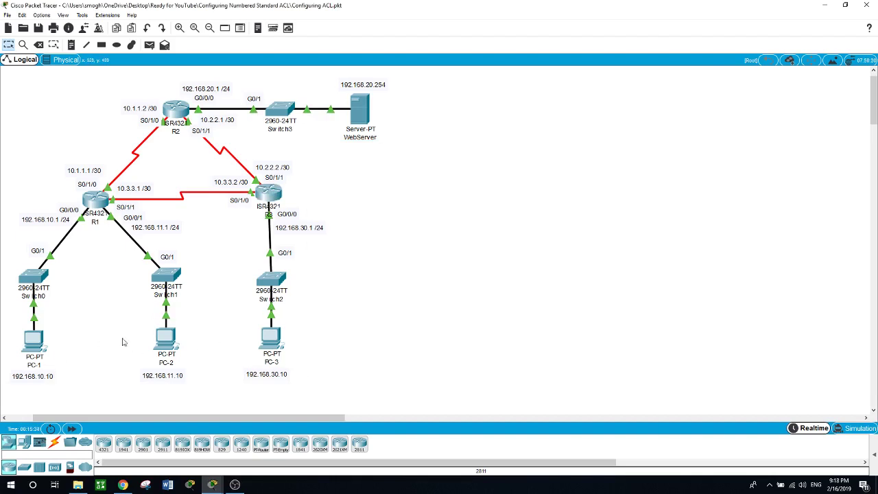
click(35, 341)
key(Up)
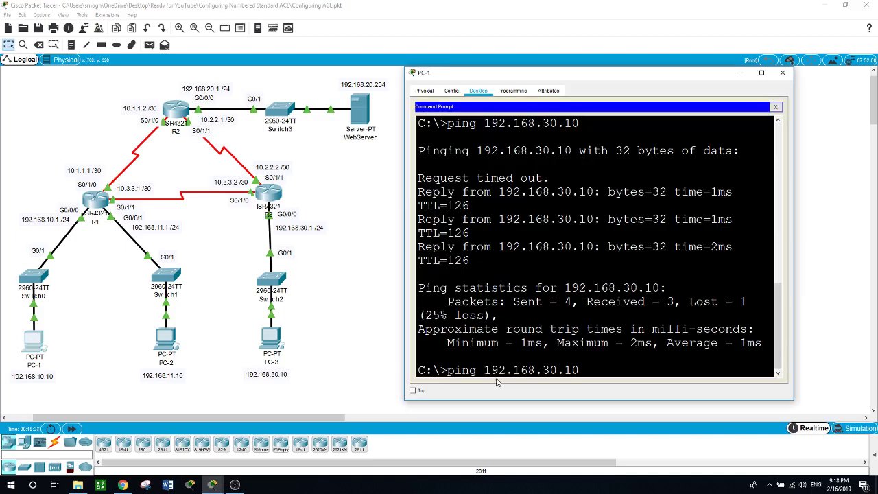
key(Return)
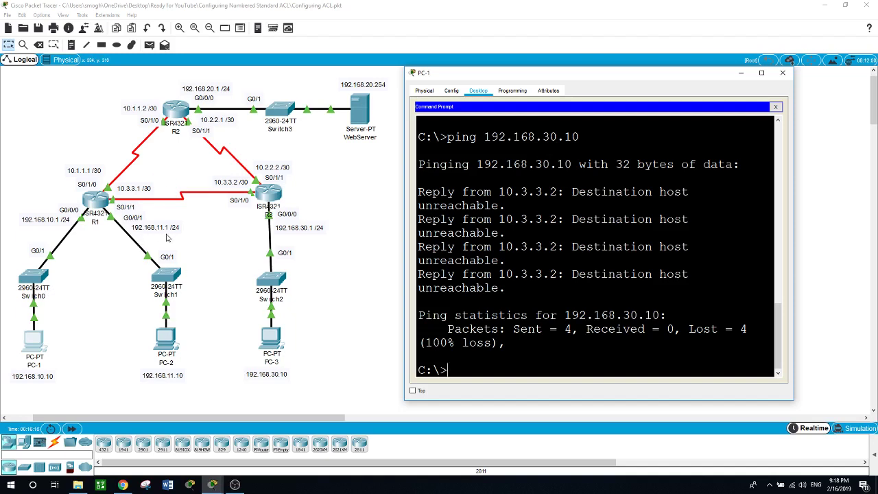
click(116, 328)
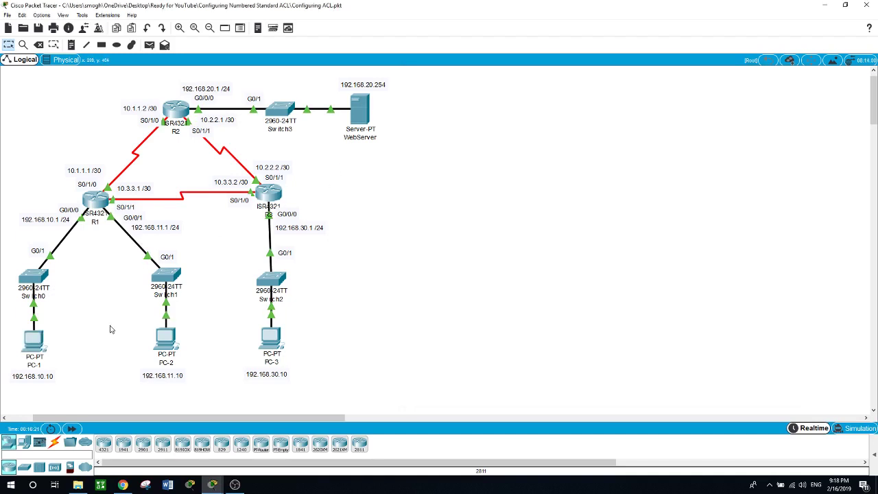